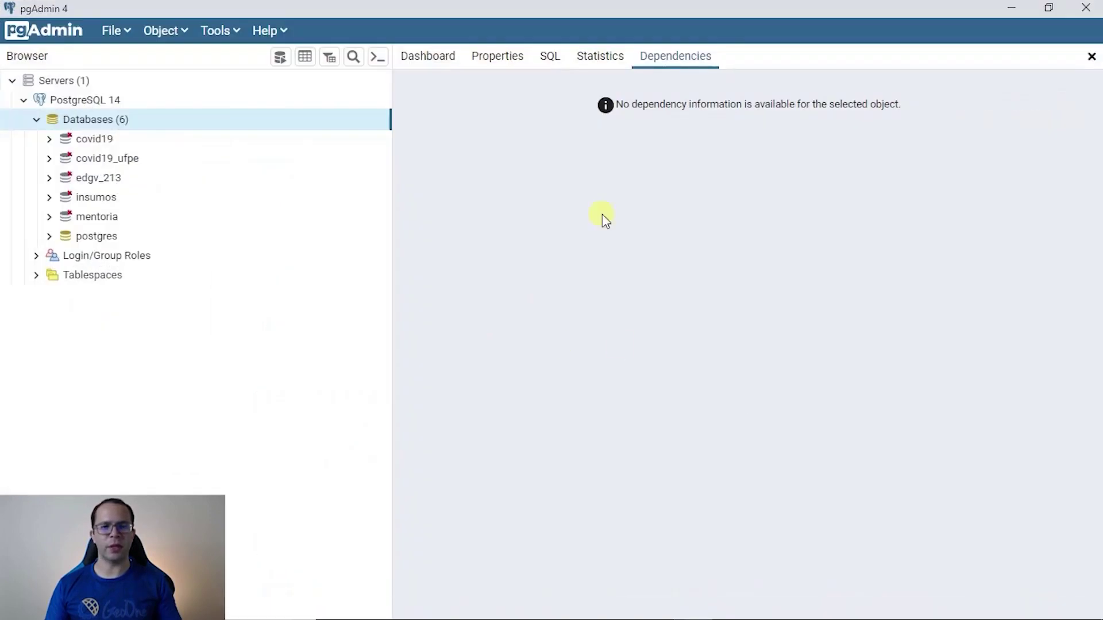
Create a new database named geourbano on the PostgreSQL 14 server.
right_click(87, 122)
mouse_move(185, 135)
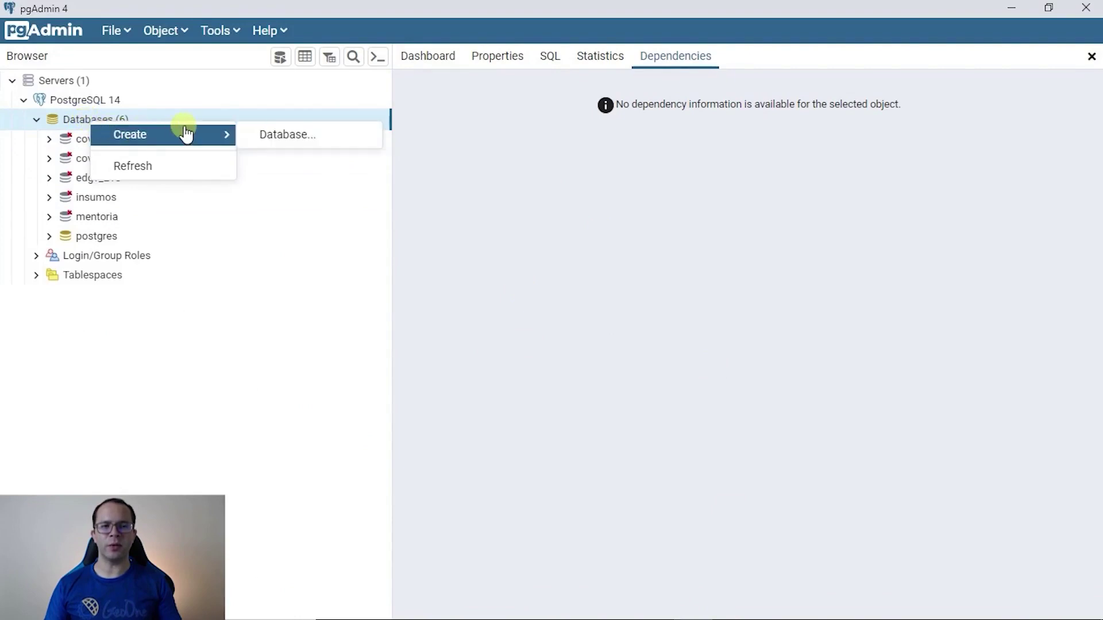
click(277, 137)
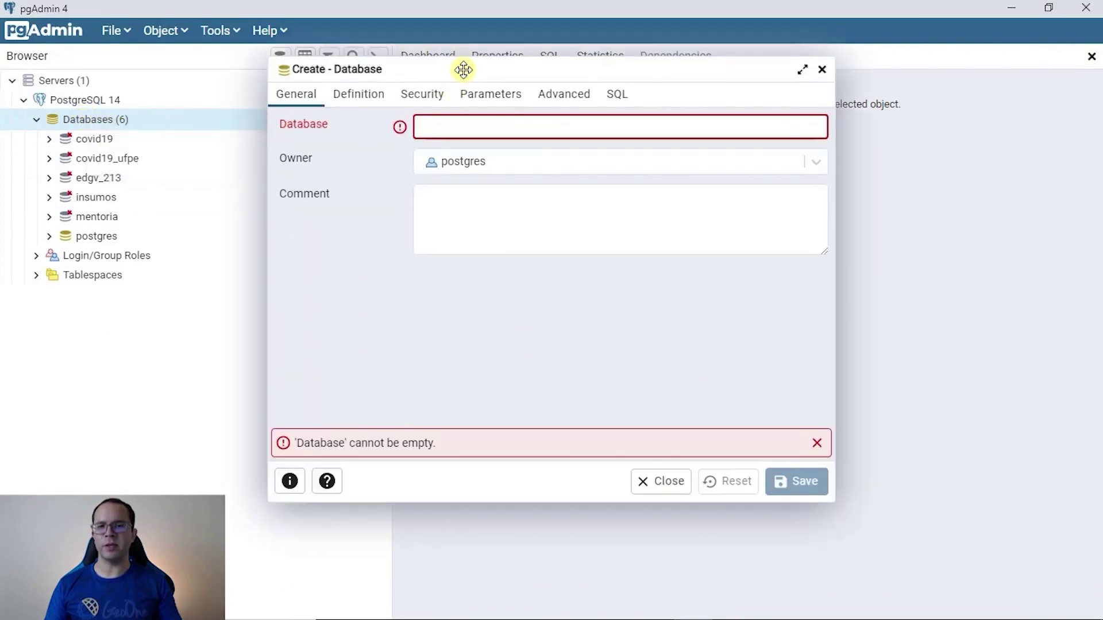
drag(463, 69, 500, 83)
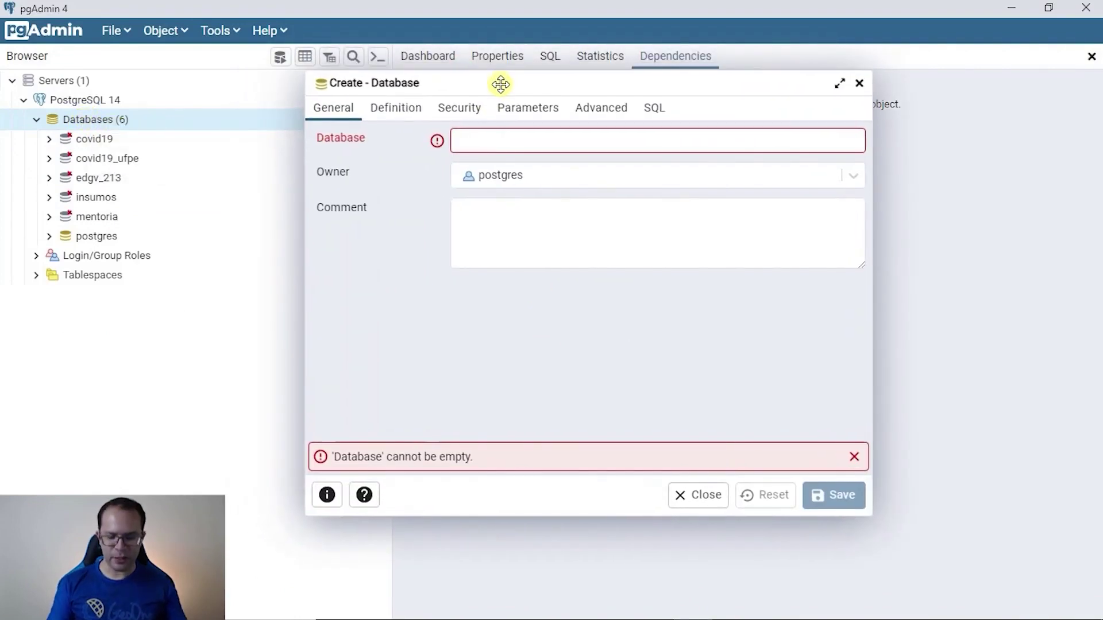
click(523, 131)
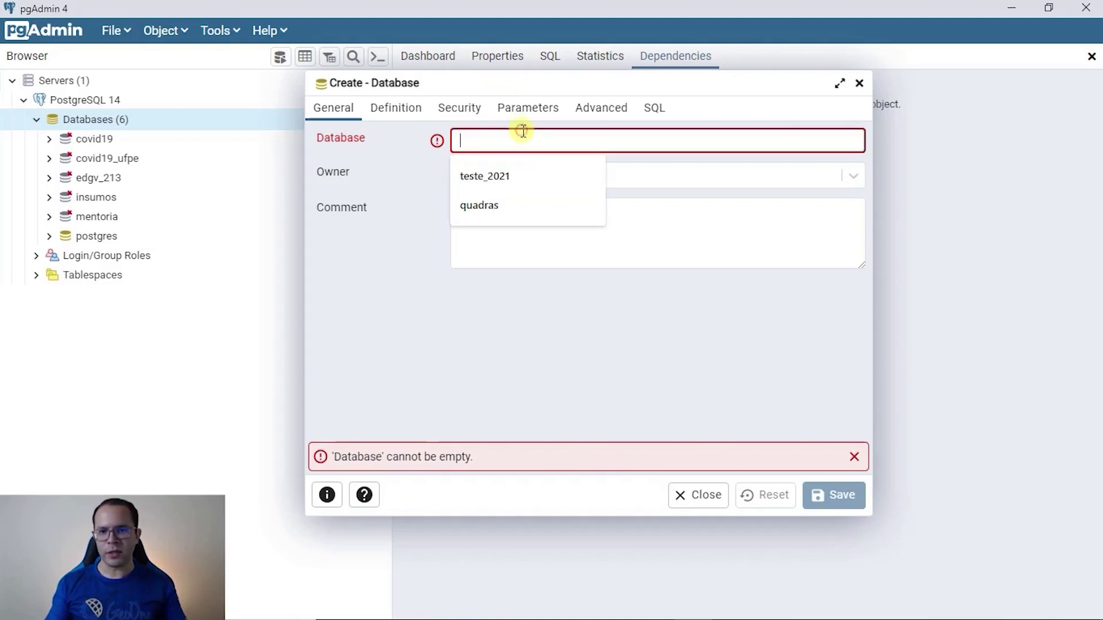
text(geourbano)
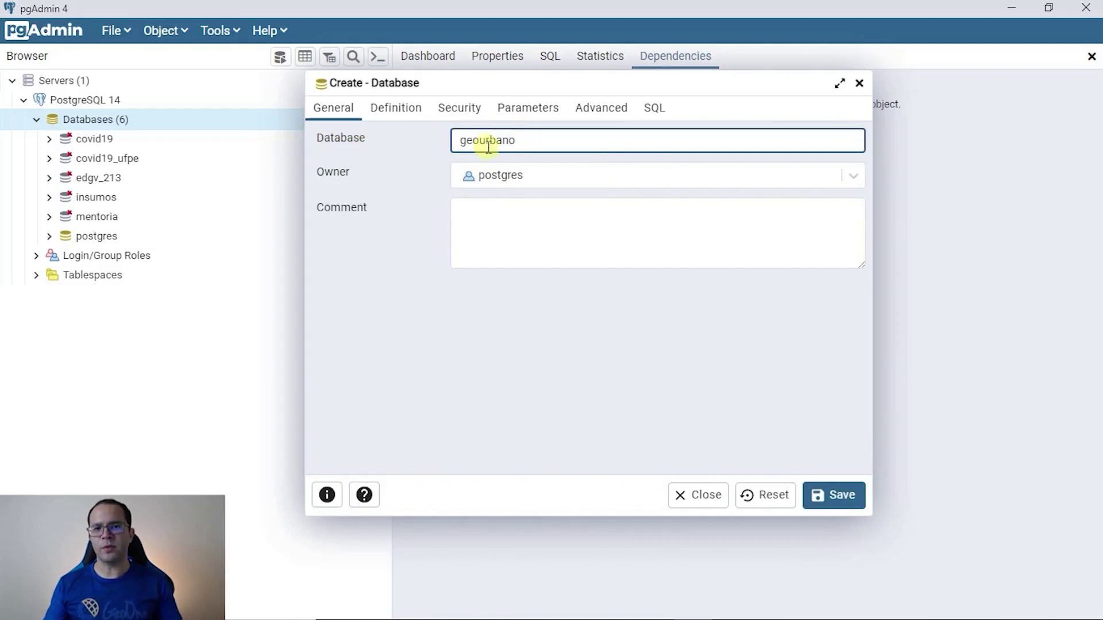
drag(540, 139, 453, 136)
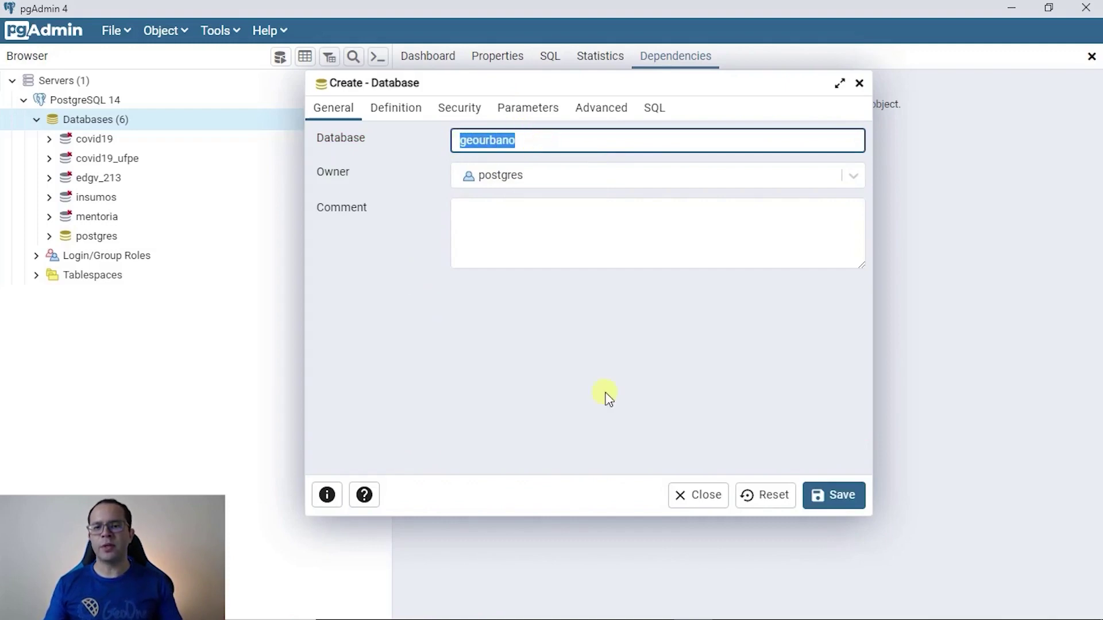
click(836, 487)
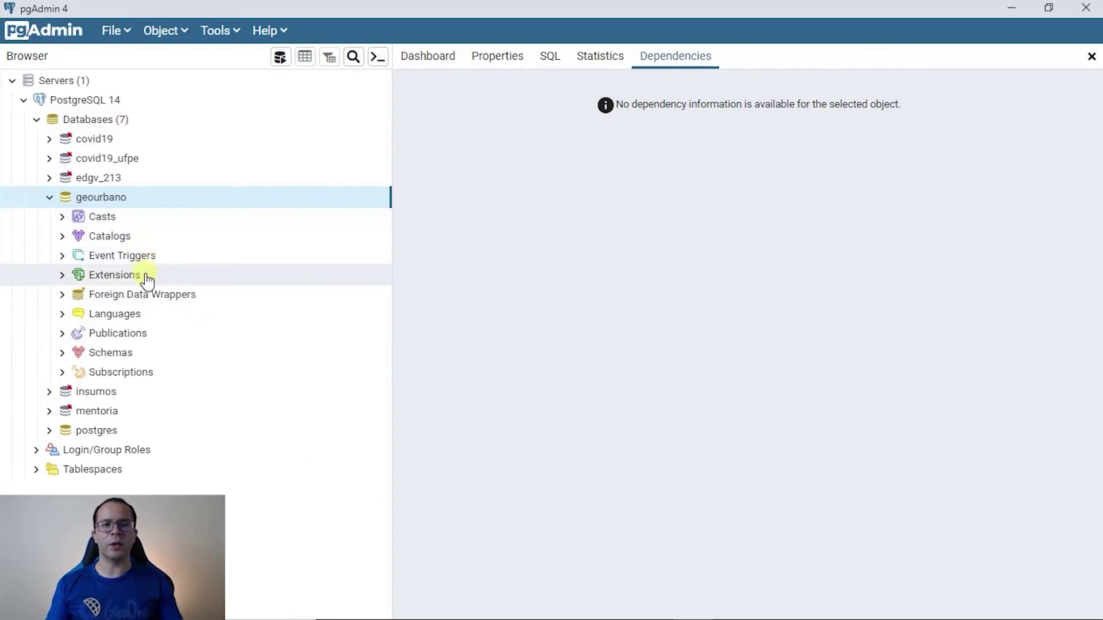
Add the postgis extension to the geourbano database.
right_click(113, 278)
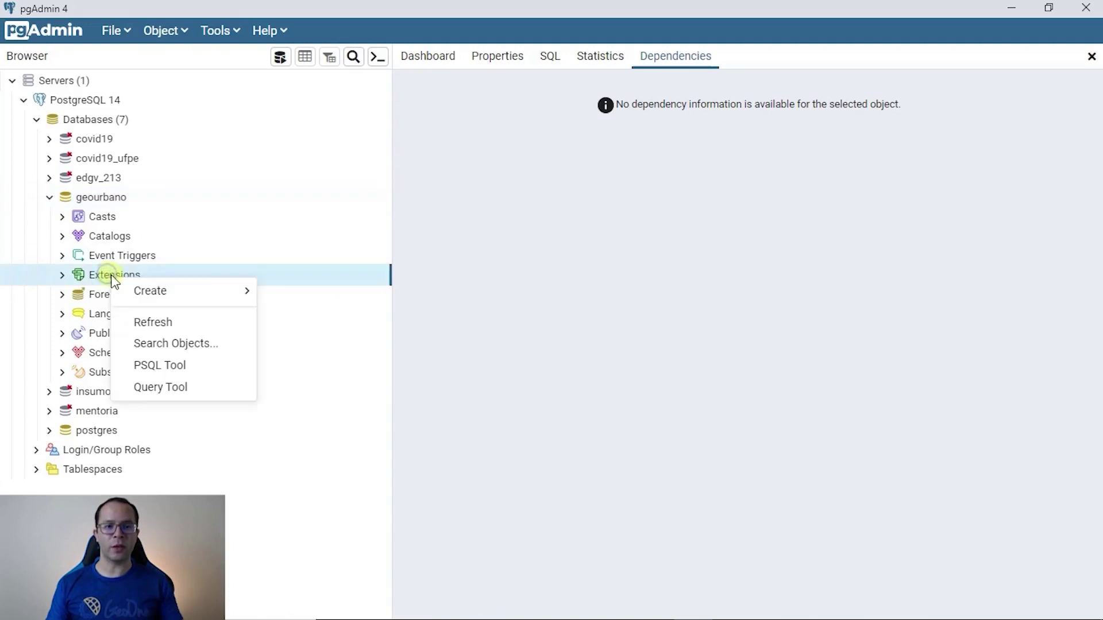
mouse_move(224, 292)
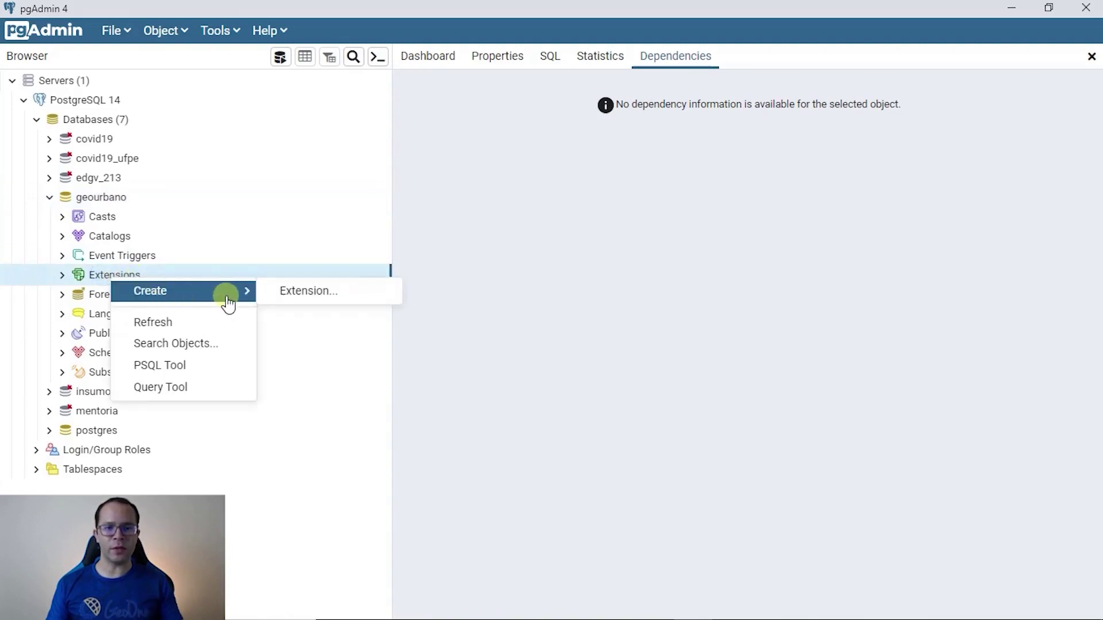
click(307, 293)
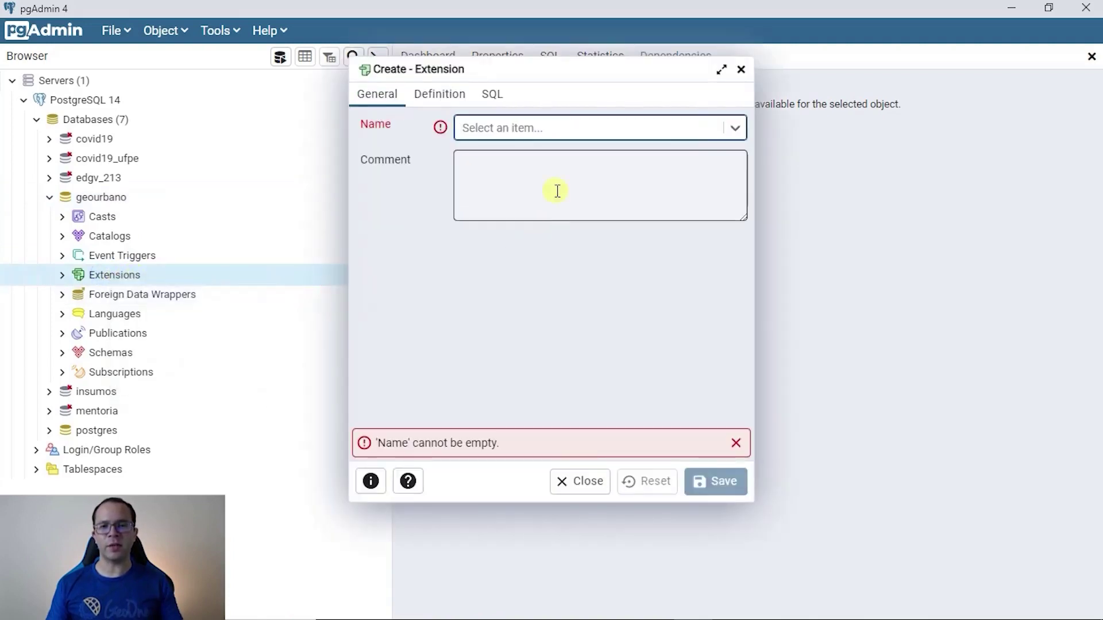
text(po)
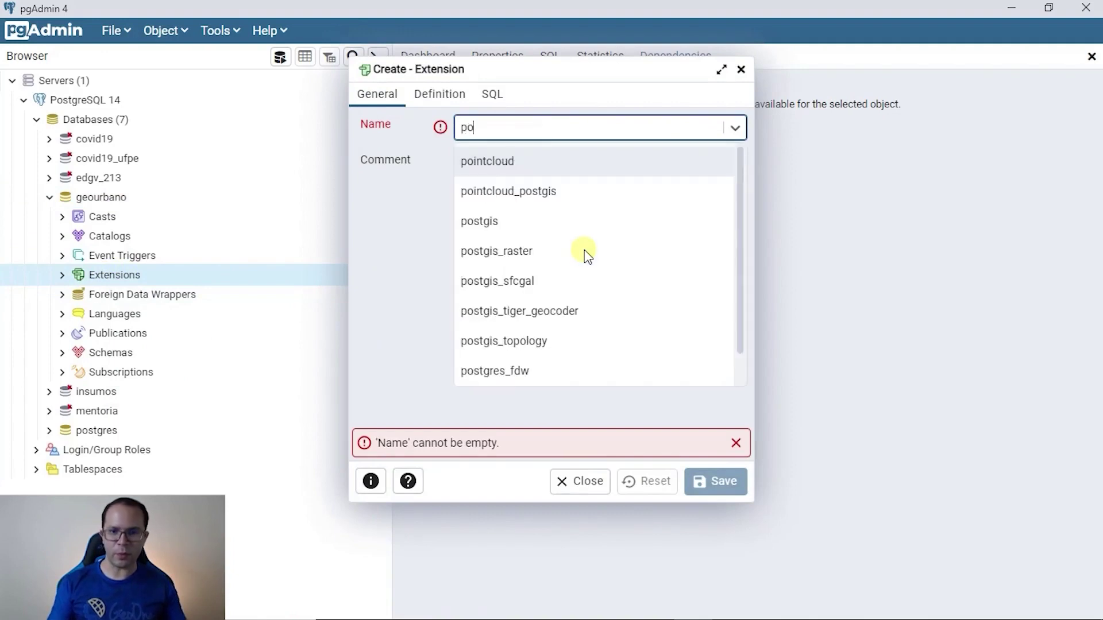
text(stgis)
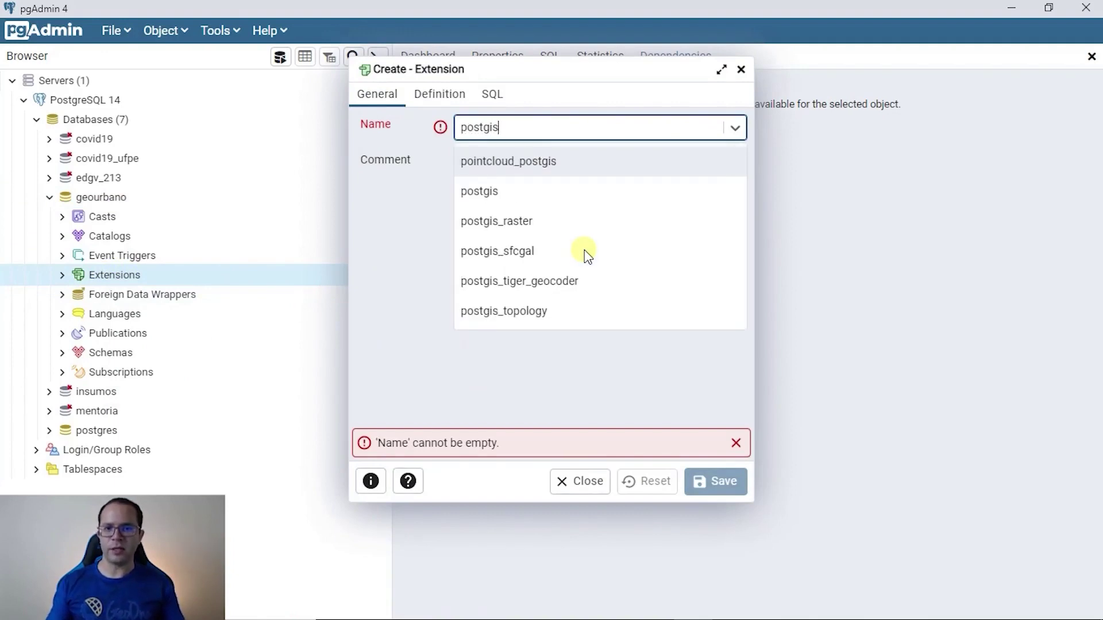
click(493, 193)
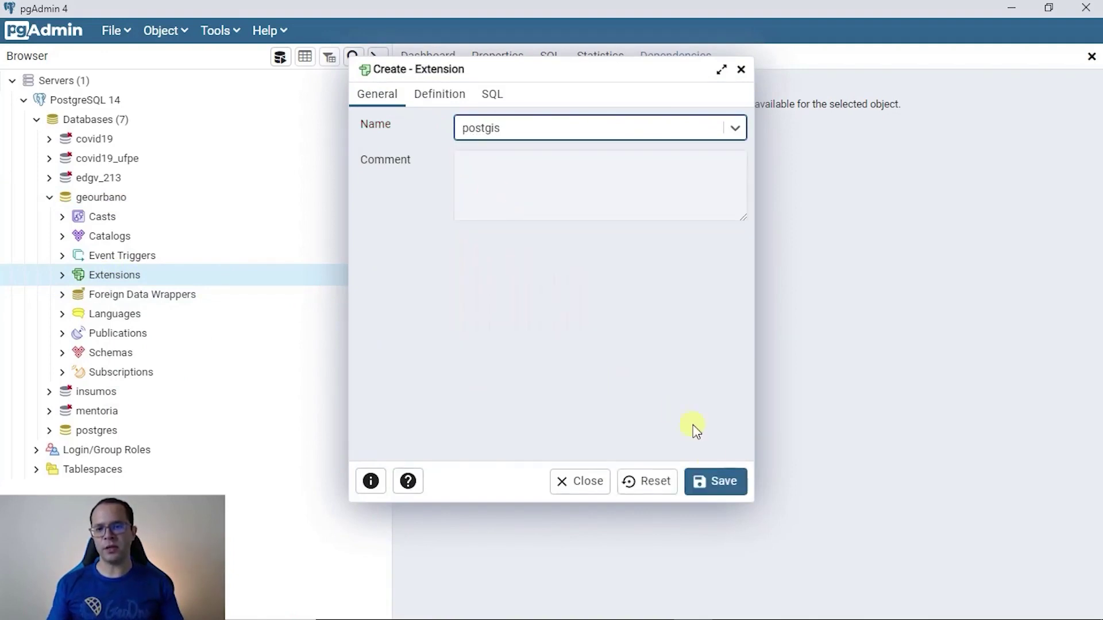
click(712, 481)
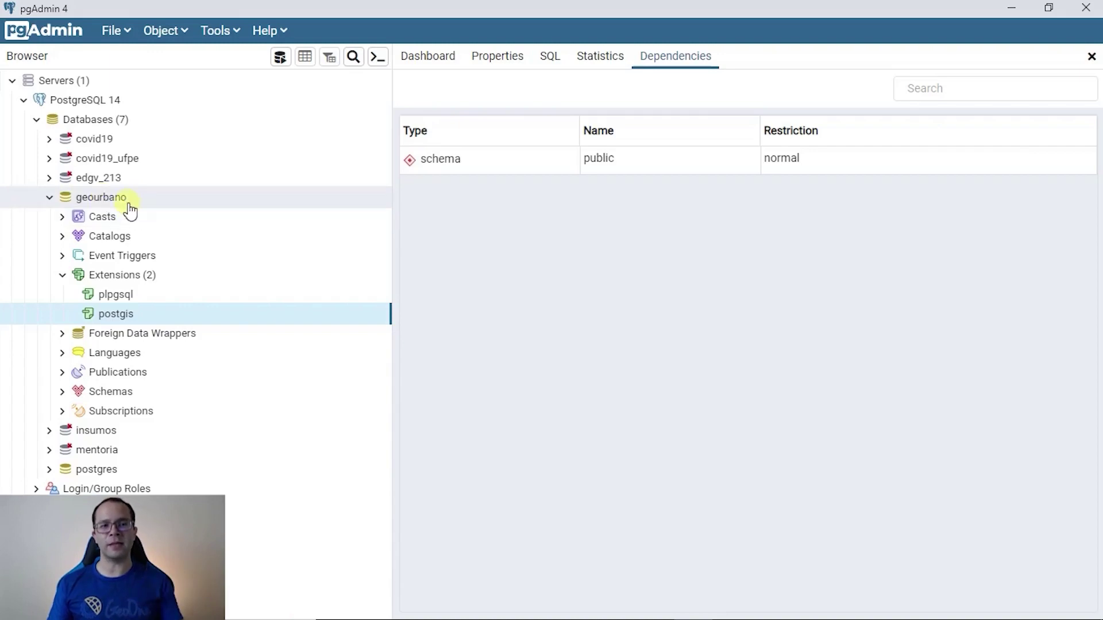
Switch to QGIS and start a new PostGIS connection from the data source manager.
click(1010, 8)
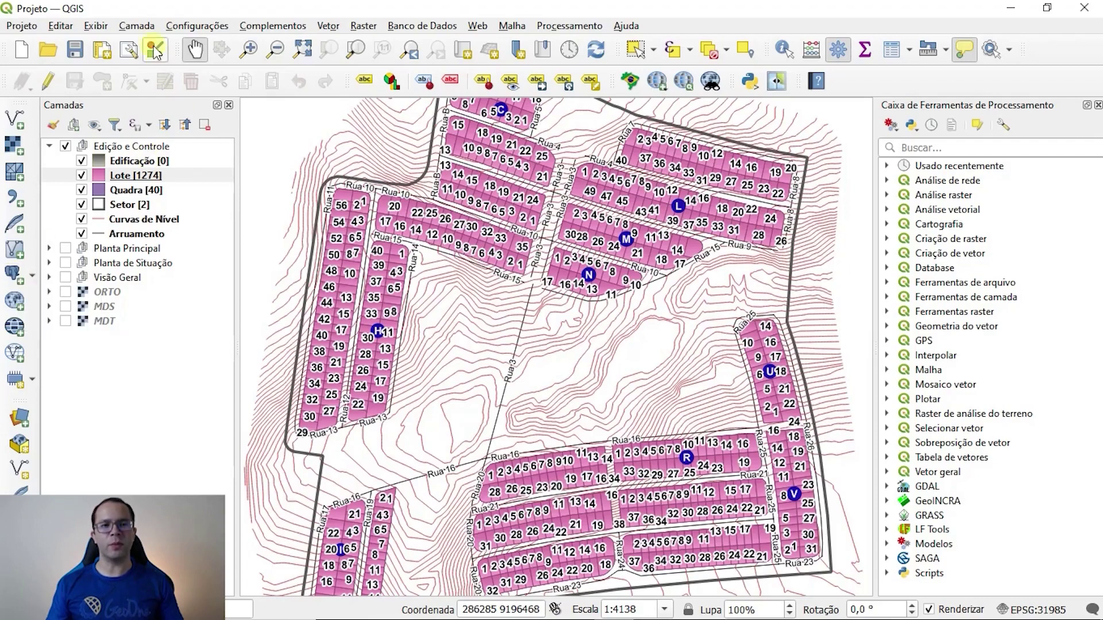
click(143, 26)
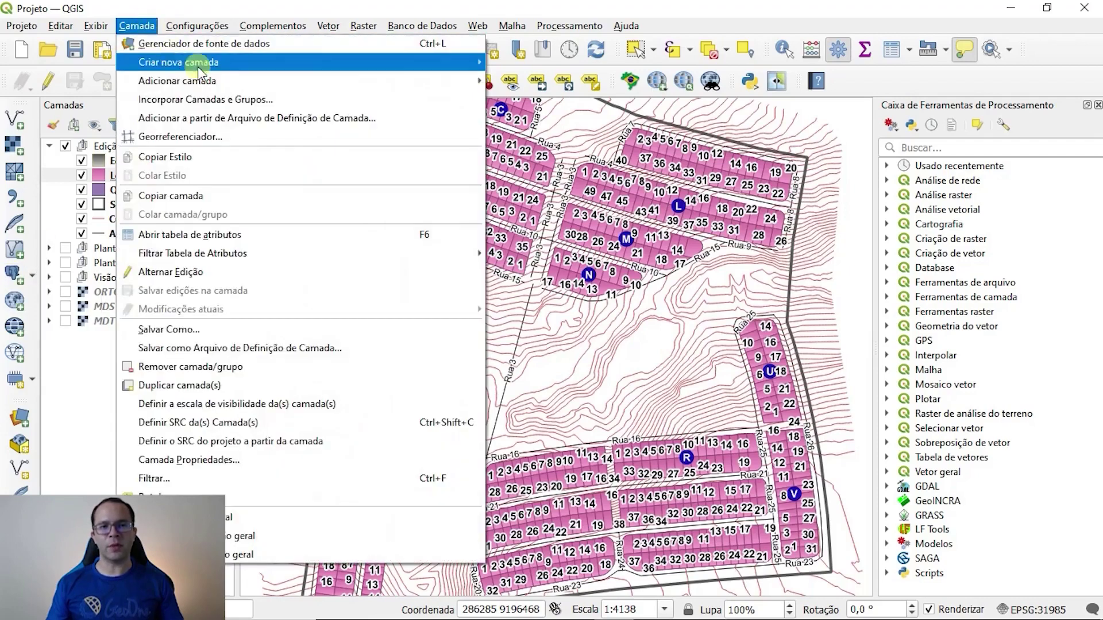
mouse_move(247, 81)
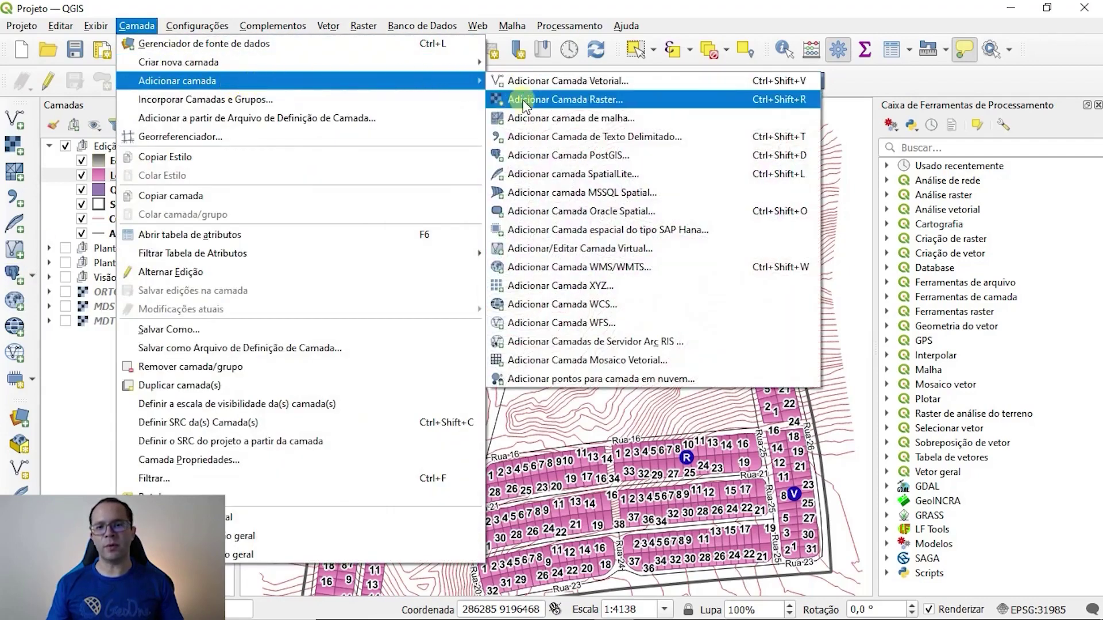
click(587, 158)
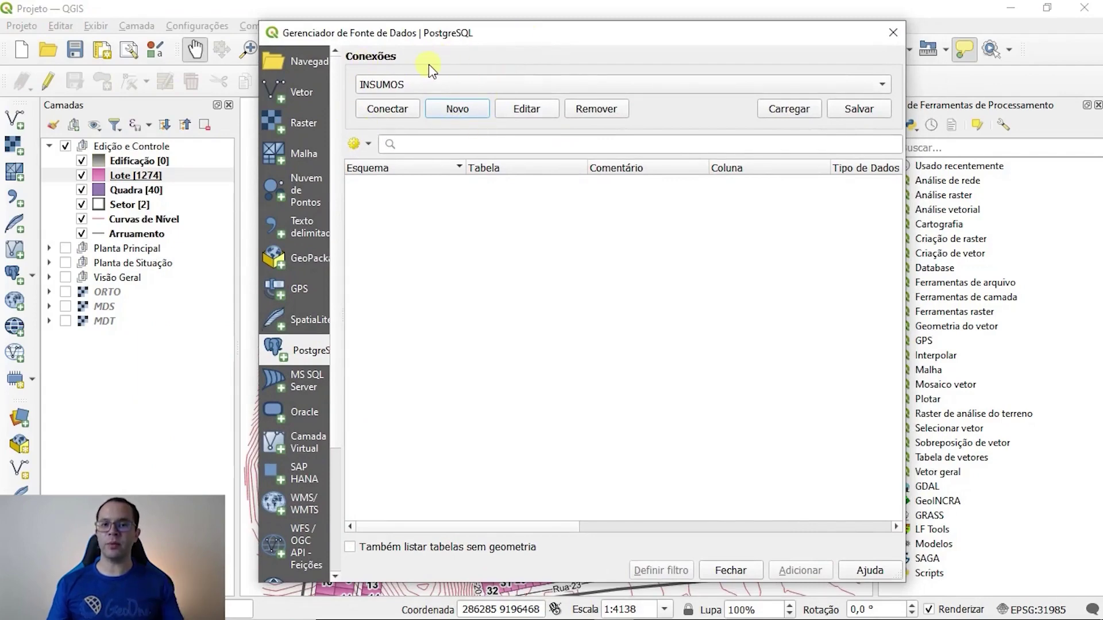
click(463, 86)
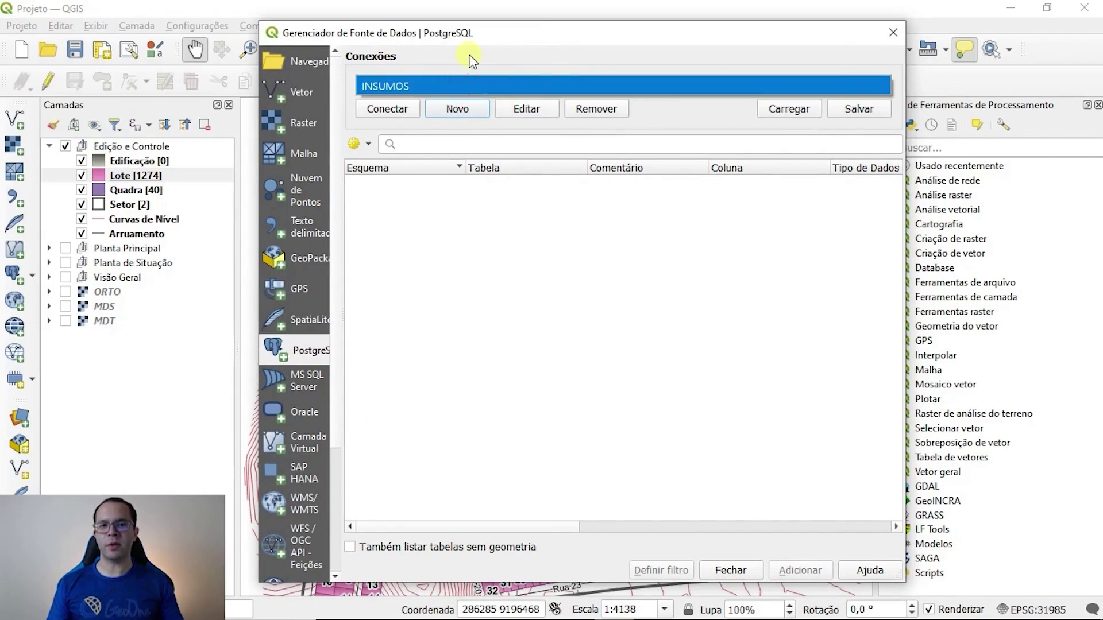
click(471, 60)
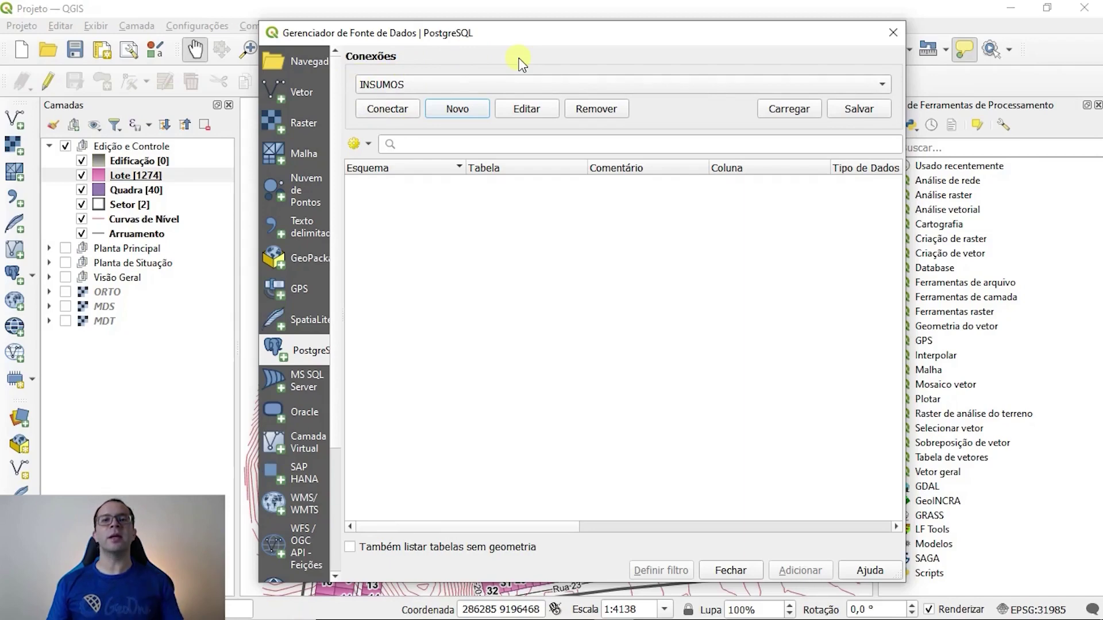
click(453, 115)
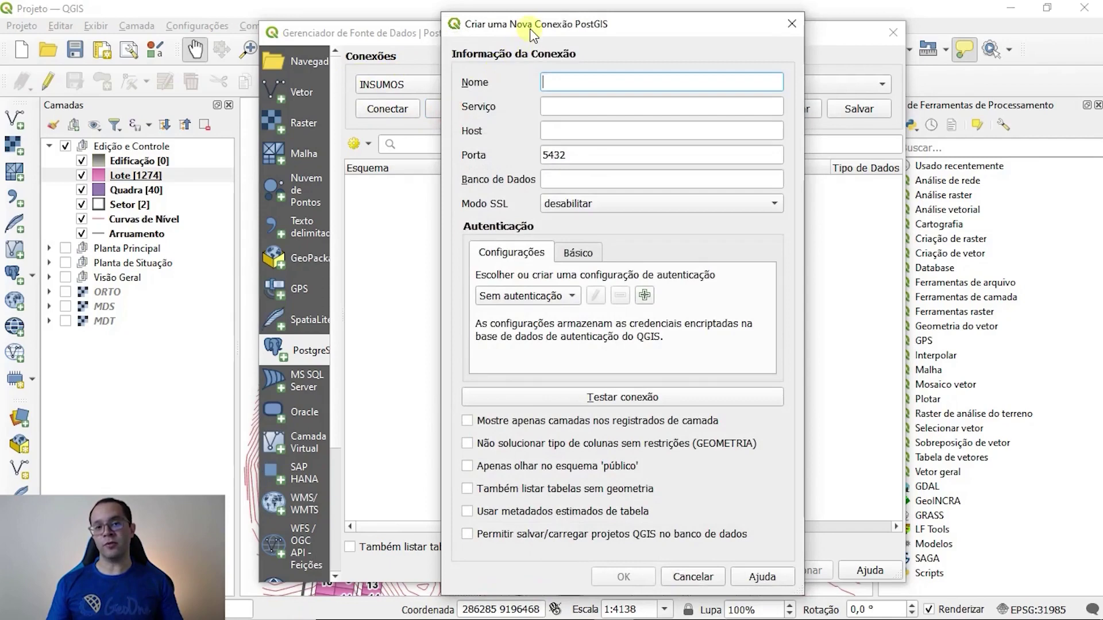
Name the connection GeoUrbano, with host localhost and database geourbano.
drag(530, 30, 515, 24)
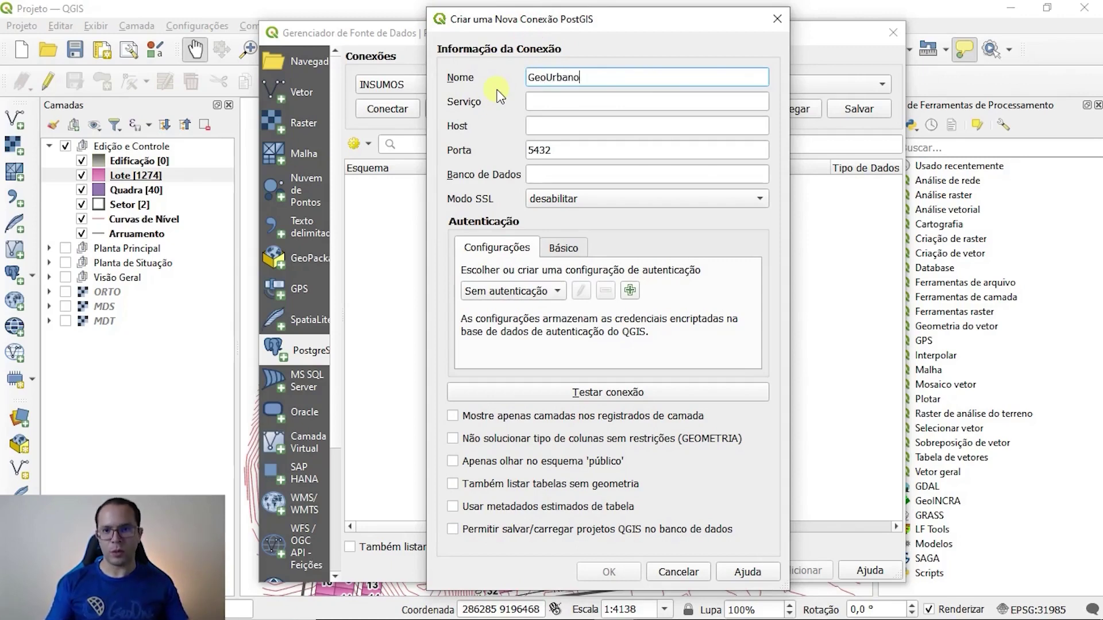
click(538, 128)
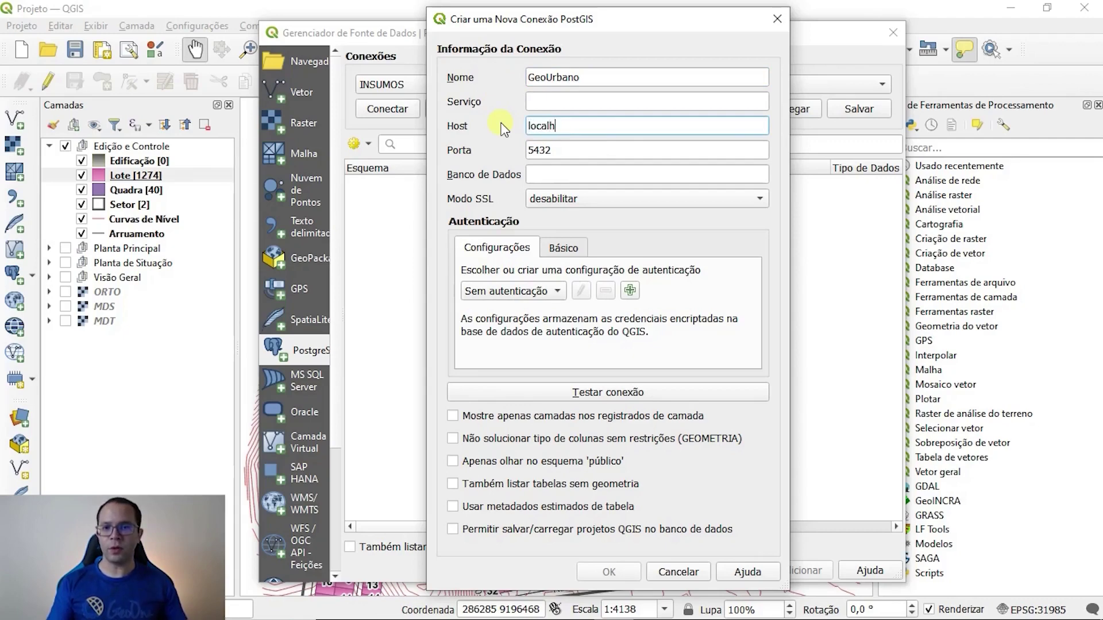
double_click(596, 125)
click(599, 124)
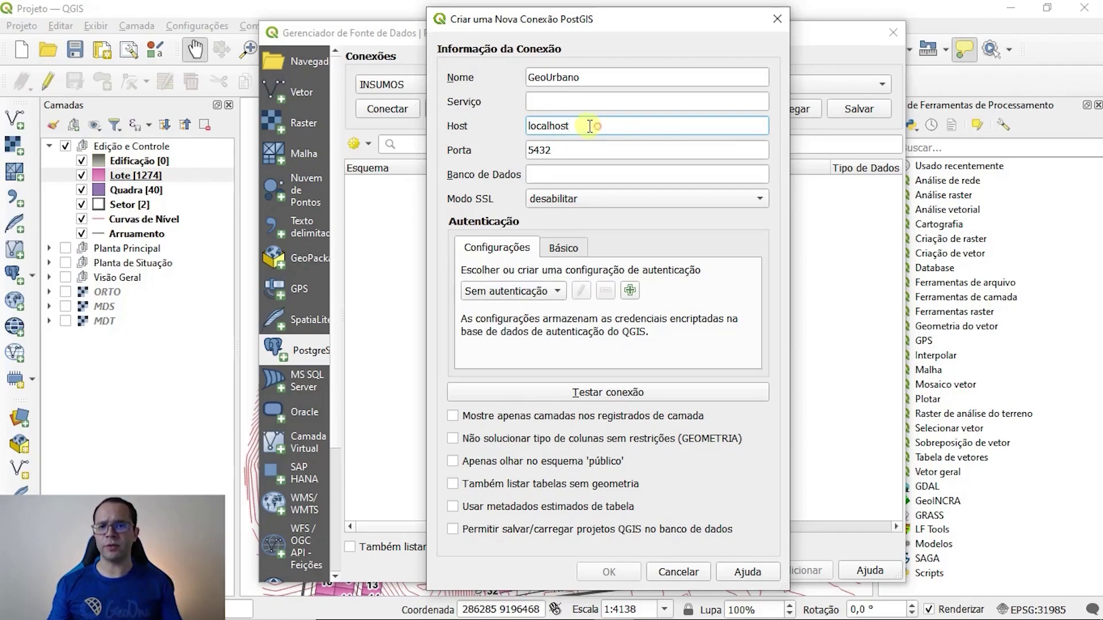
double_click(600, 126)
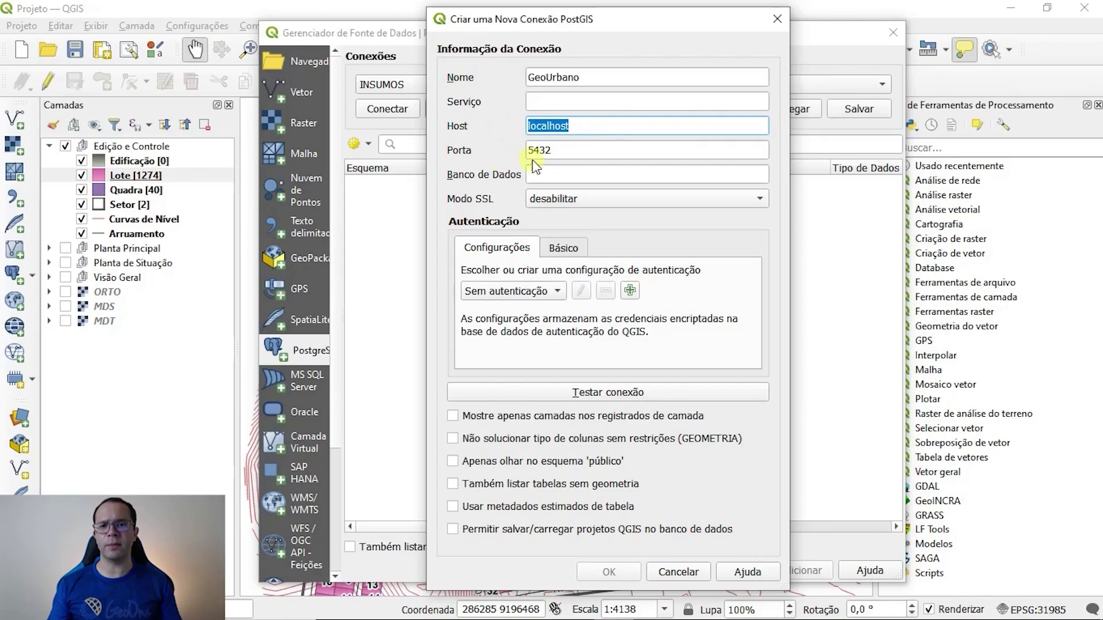
click(570, 150)
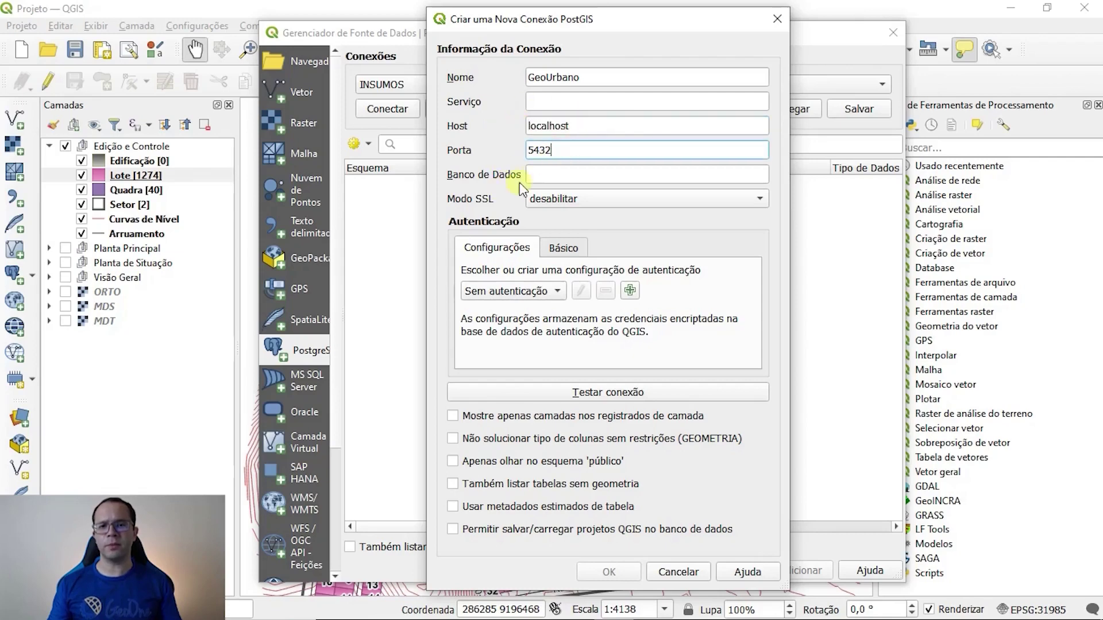
click(548, 173)
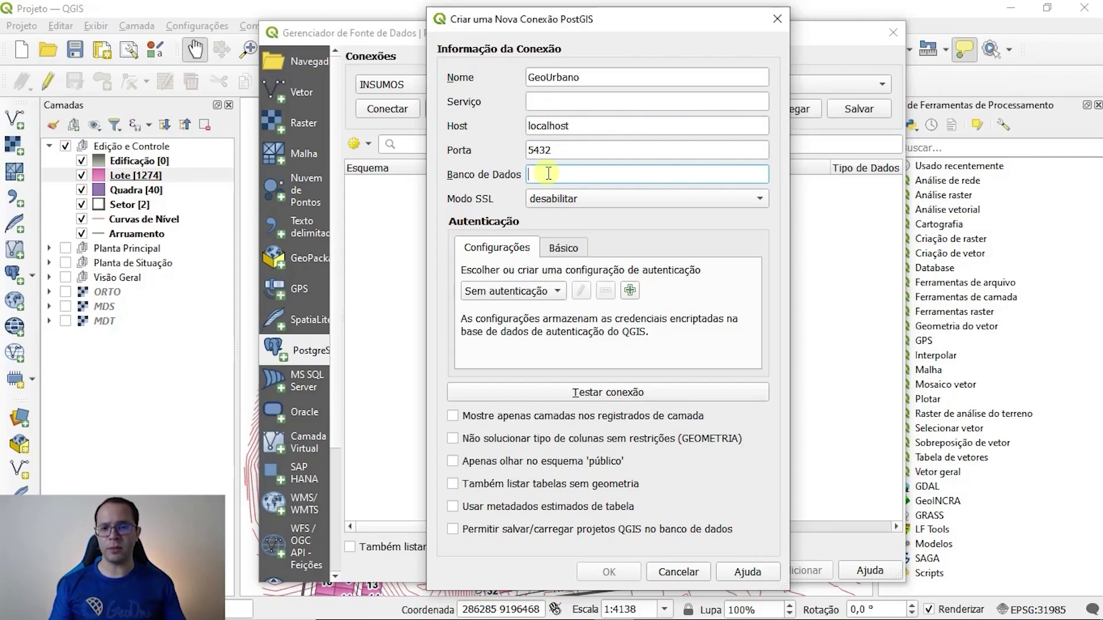
text(geourbano)
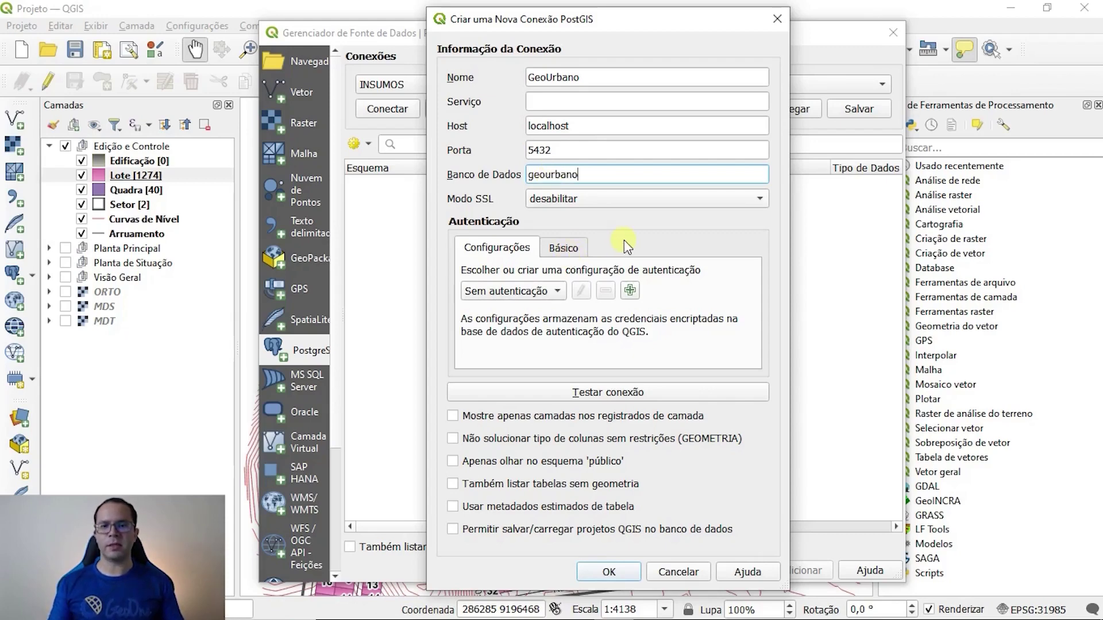
Set basic authentication with user postgres and the account password, store both credentials, and test the connection.
click(581, 245)
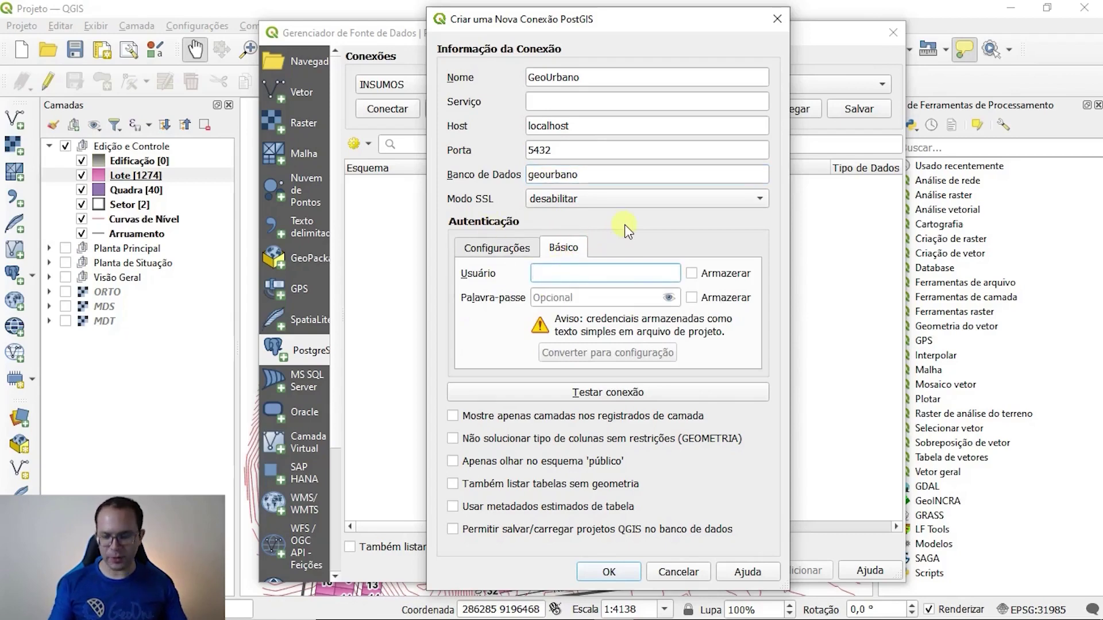
text(postgres)
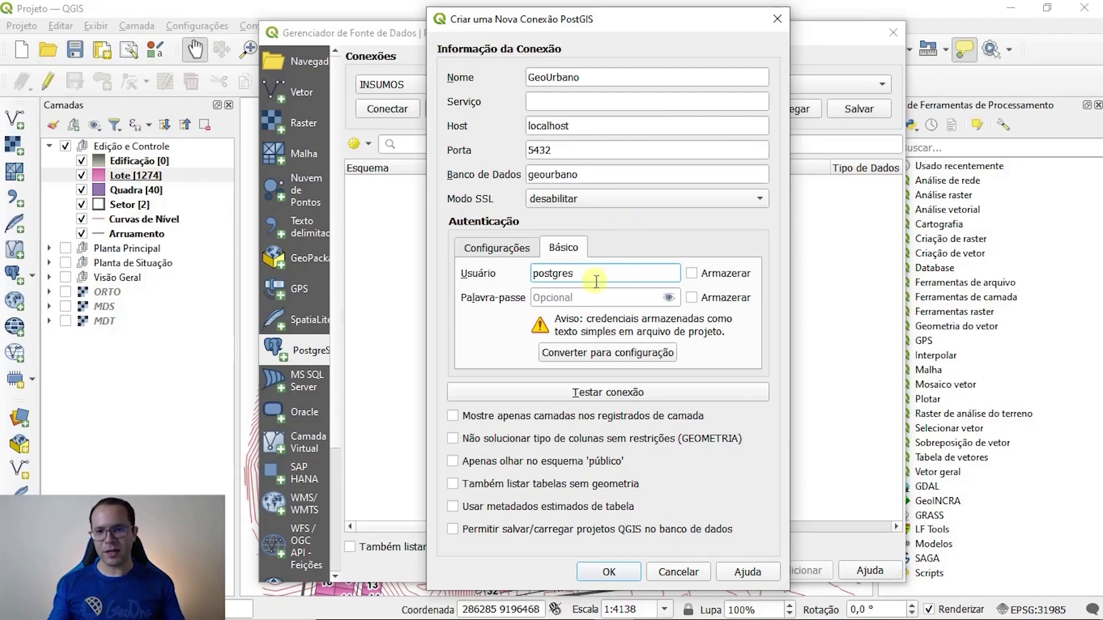
double_click(594, 277)
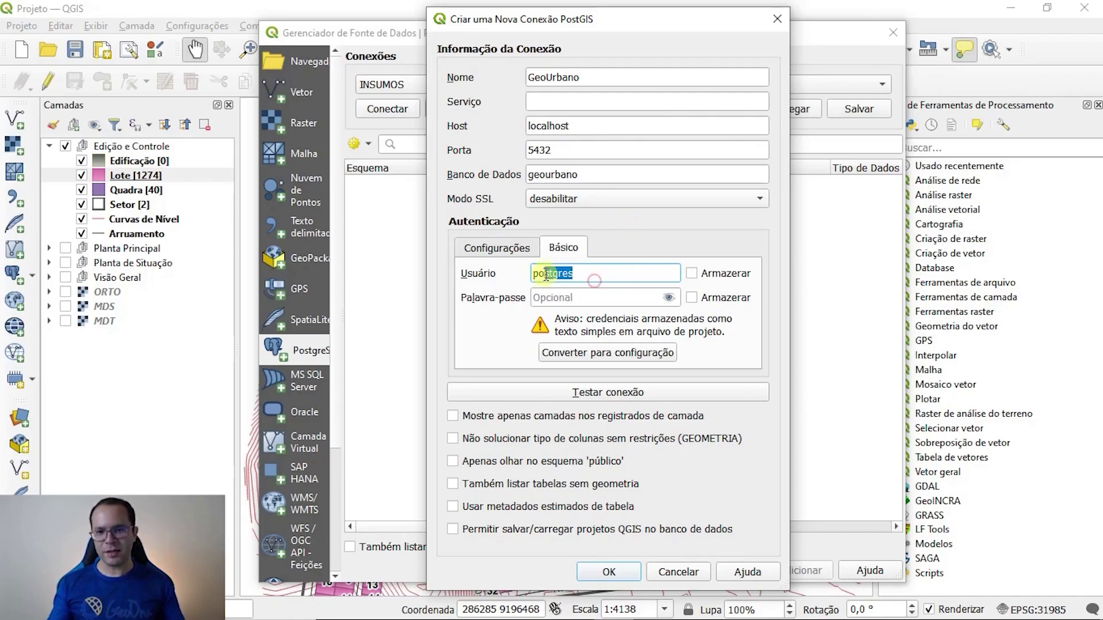
click(585, 299)
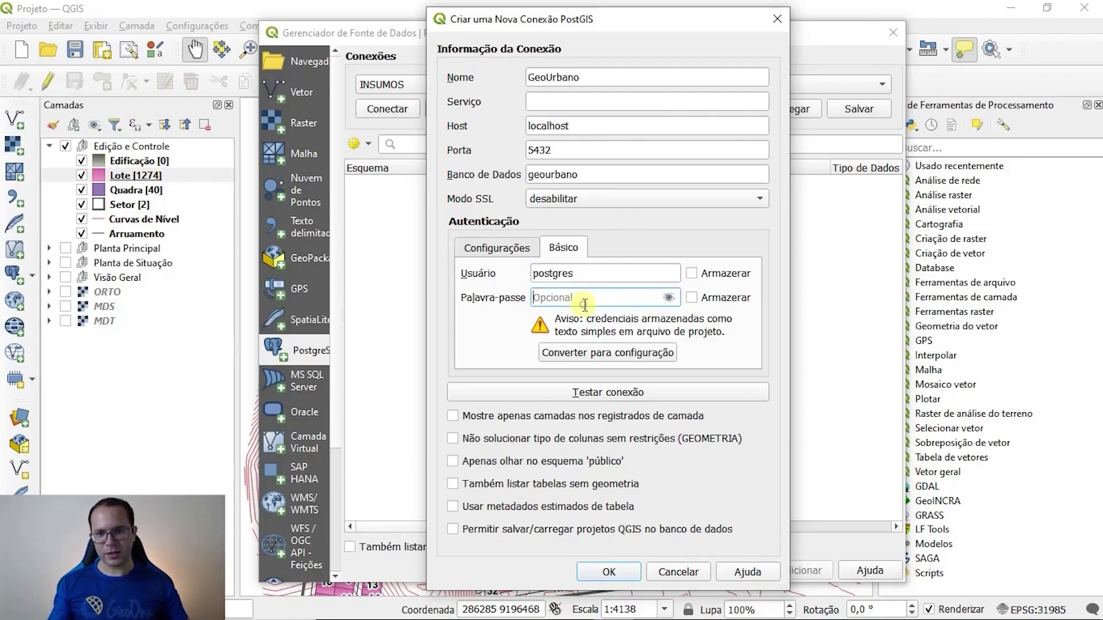
text(postgres)
double_click(590, 277)
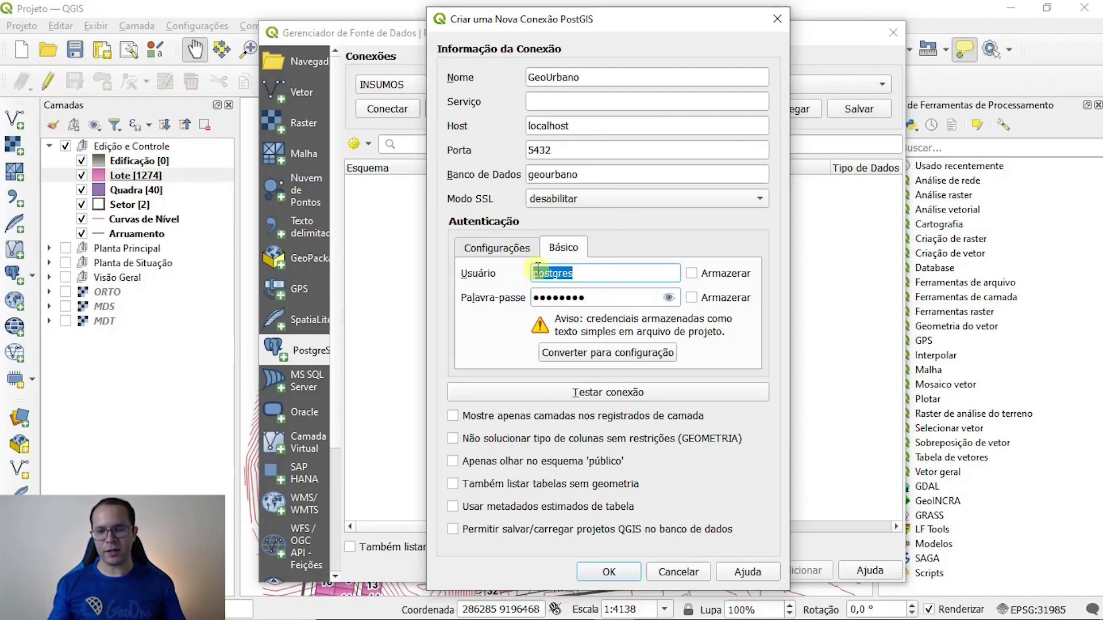
click(692, 273)
click(692, 298)
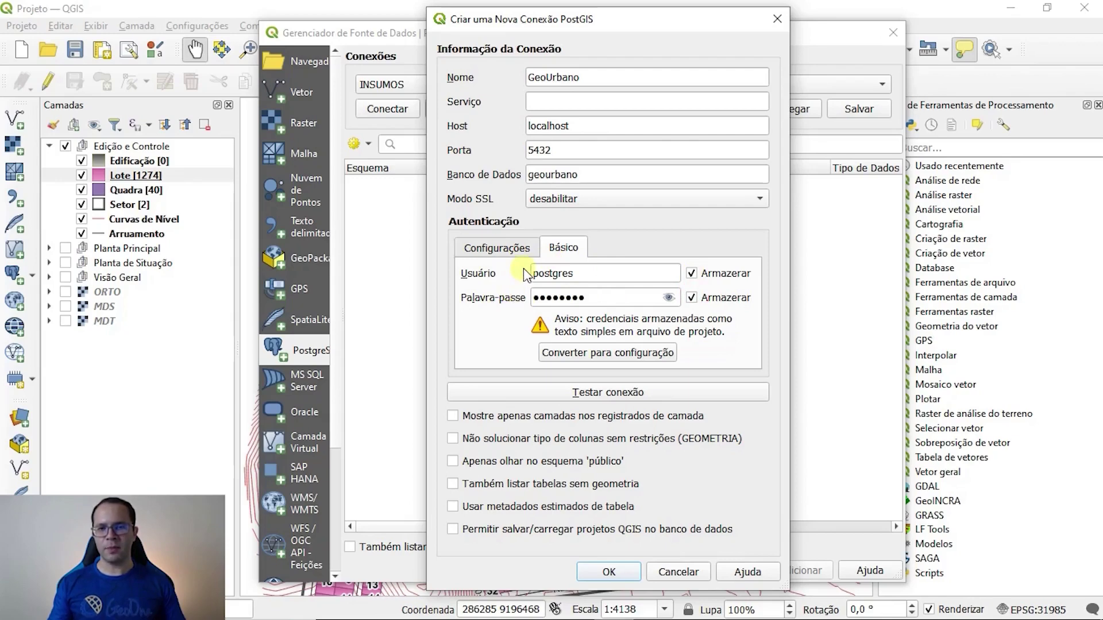
click(592, 395)
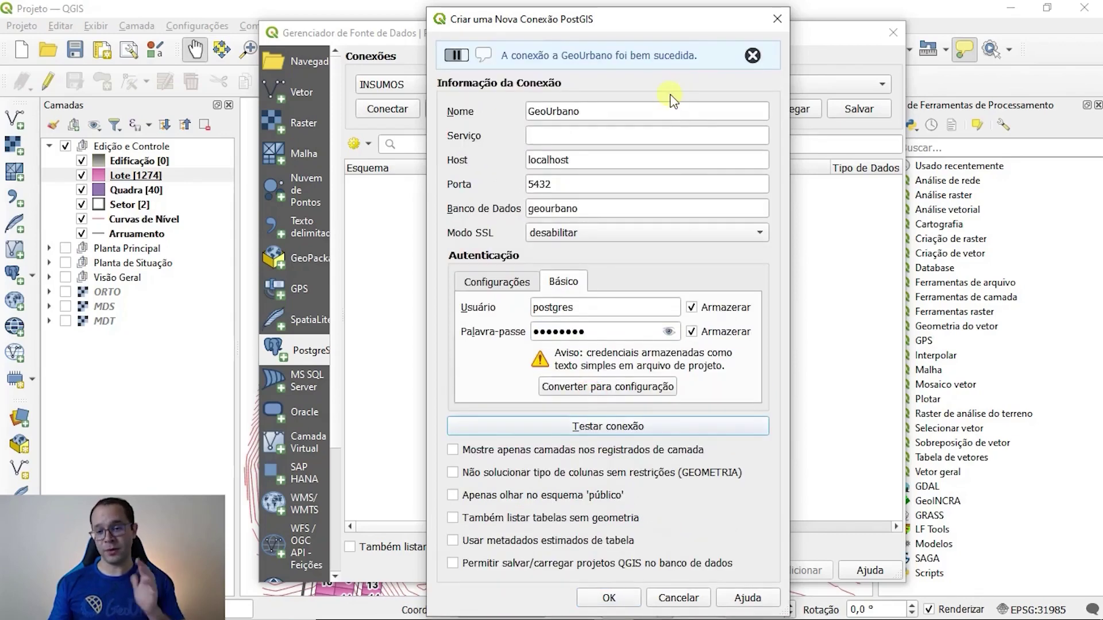
Save the GeoUrbano connection with its stored password, connect to it, and close the data source manager.
click(609, 598)
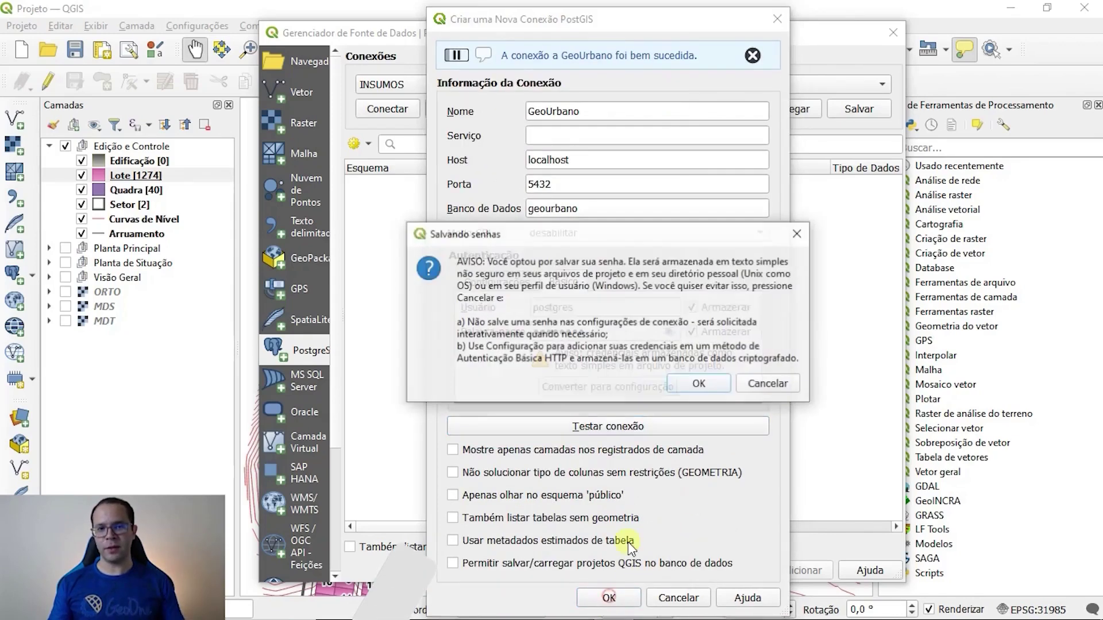
click(698, 384)
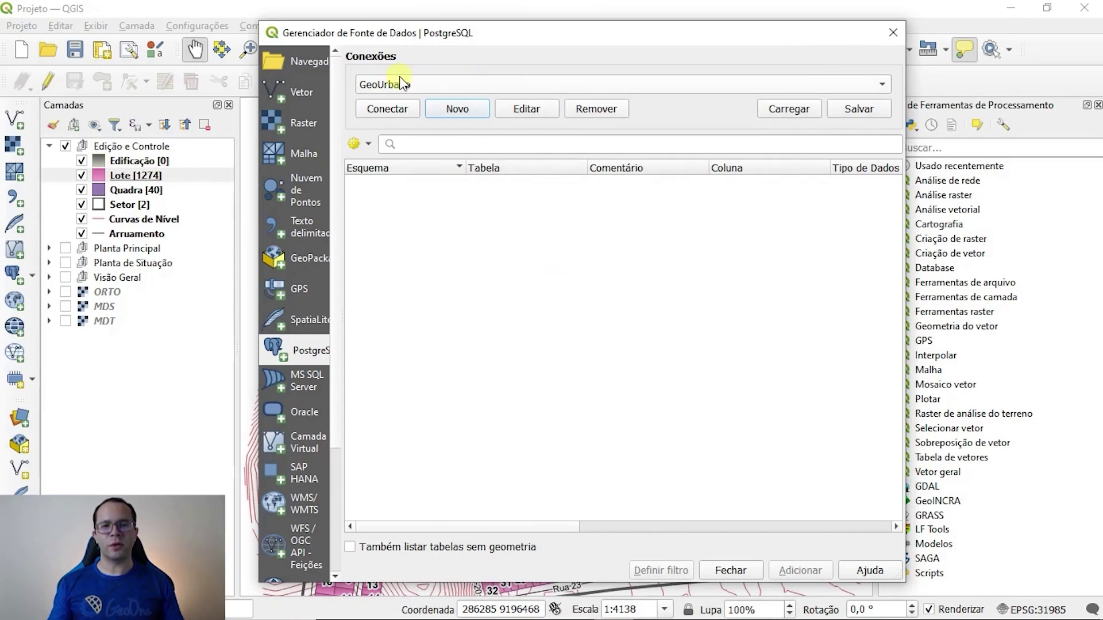
click(384, 112)
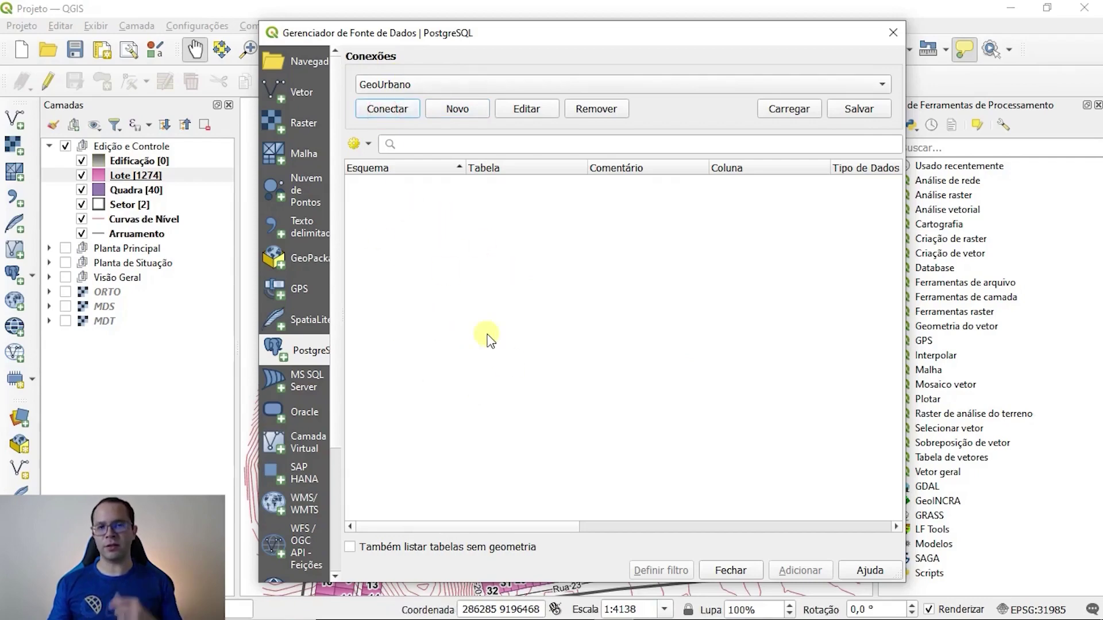
click(731, 570)
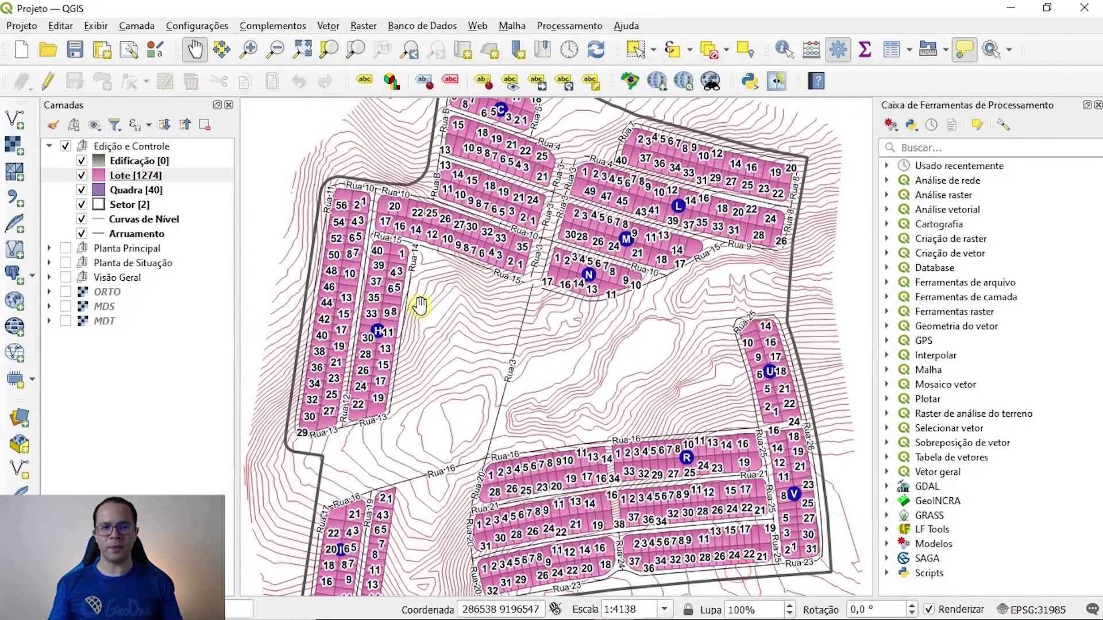
Open the DB Manager at full size and connect to the GeoUrbano database under PostGIS.
click(137, 163)
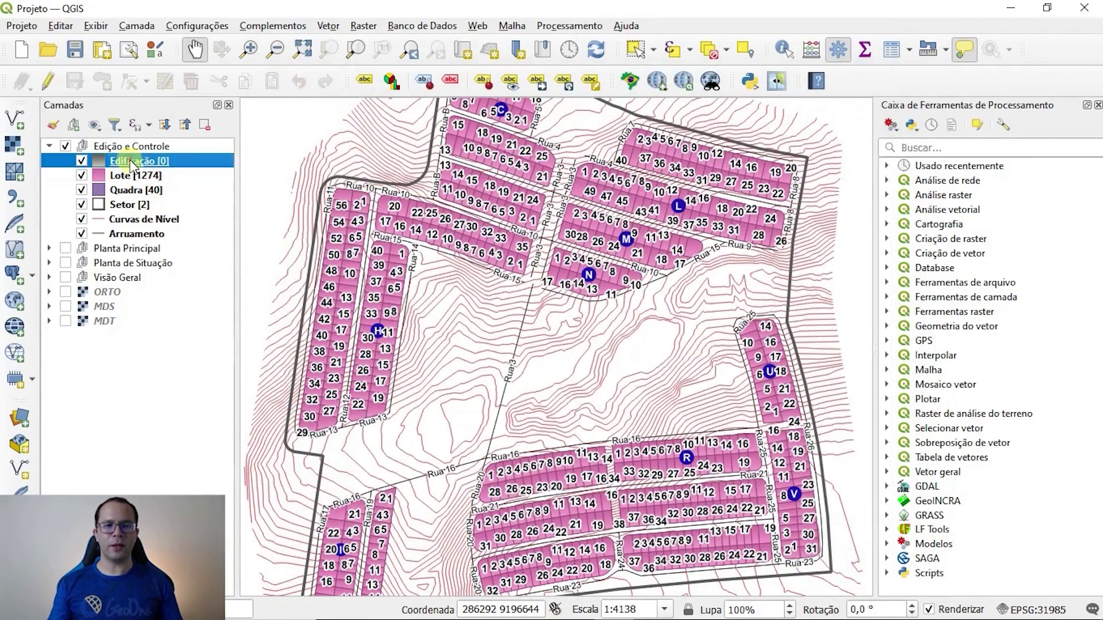
click(130, 205)
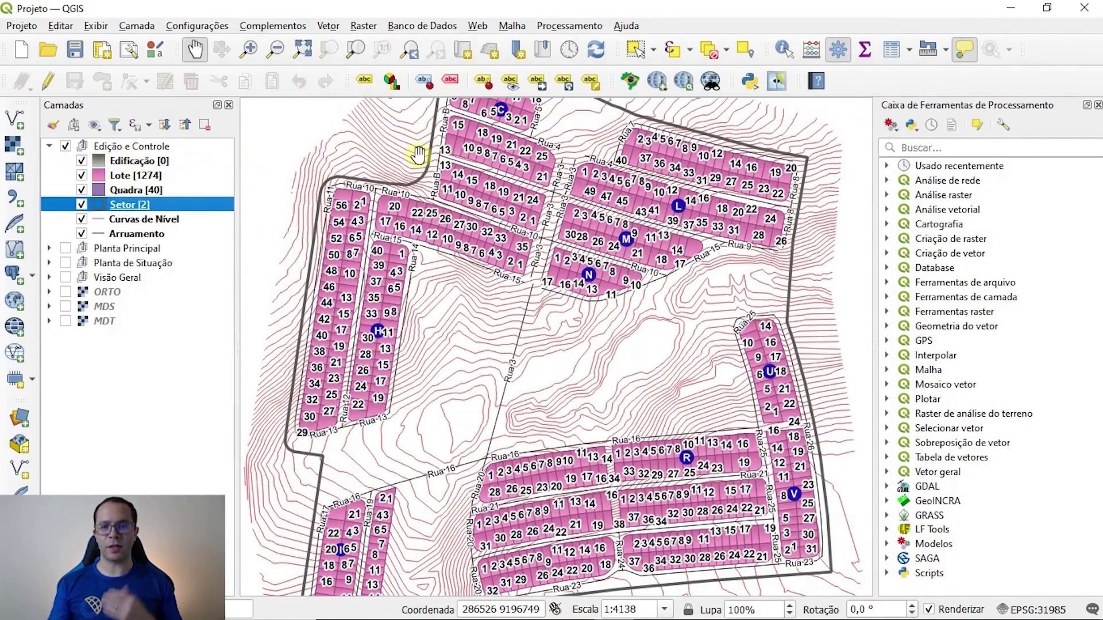
click(432, 26)
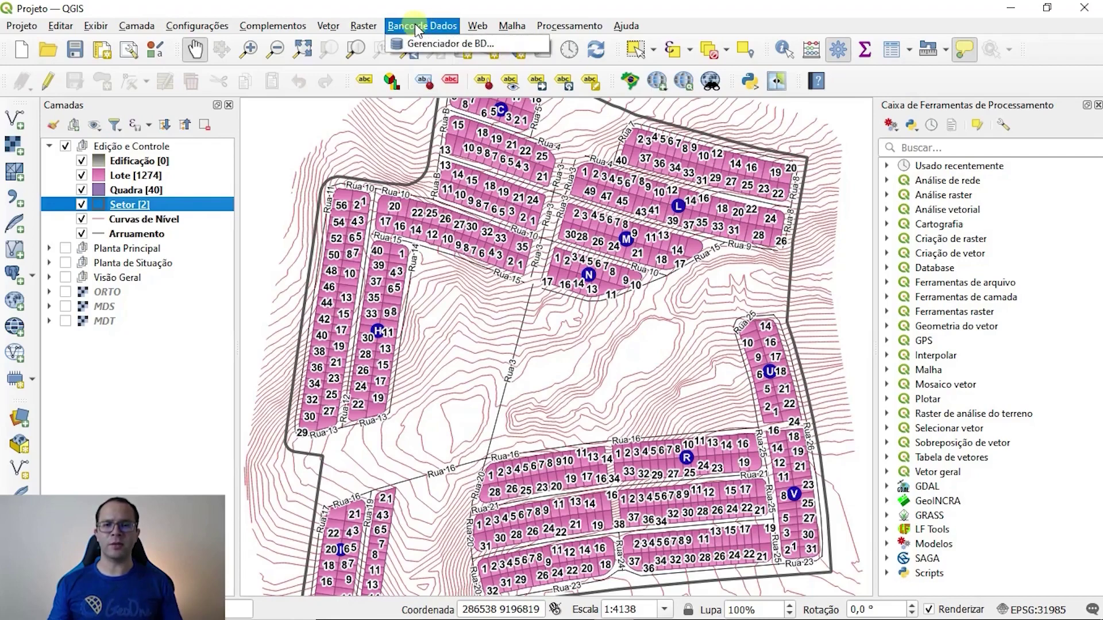
click(440, 44)
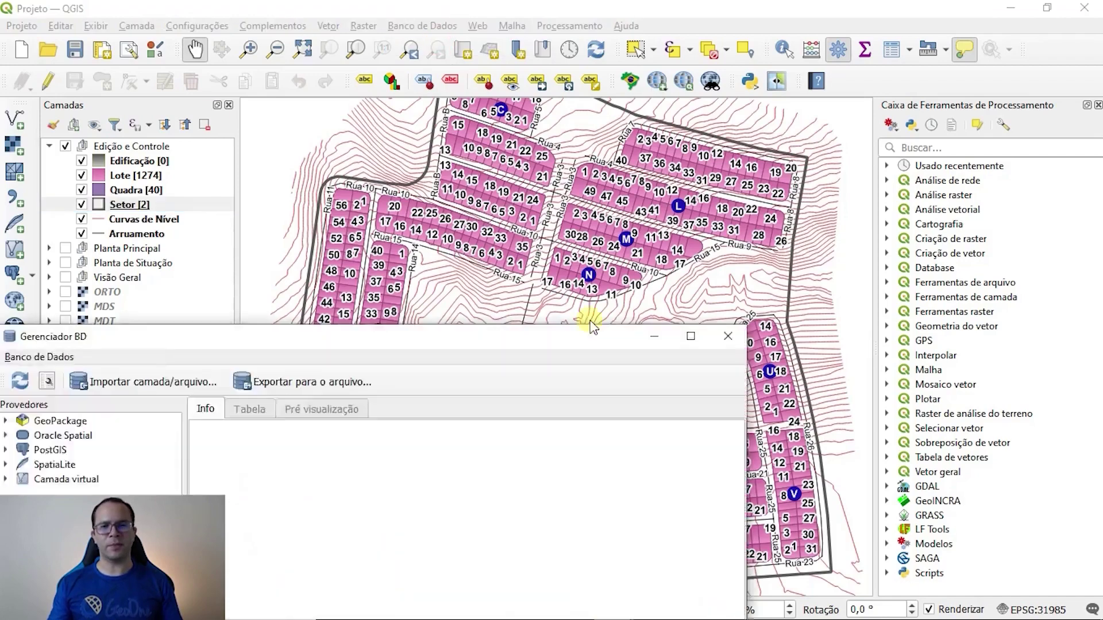
drag(591, 325, 739, 2)
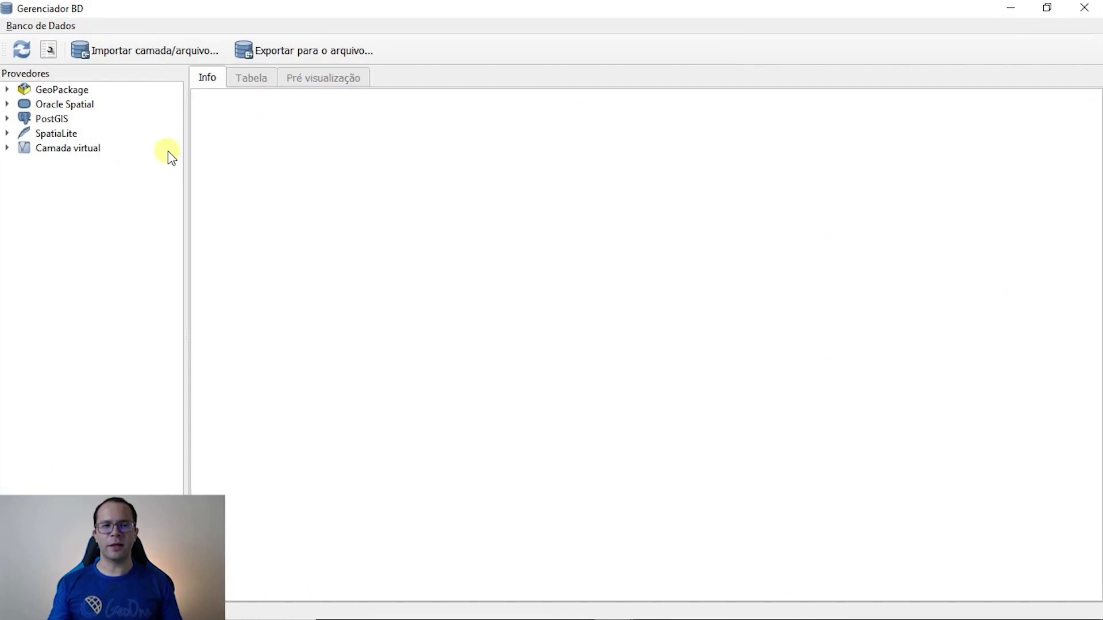
click(6, 118)
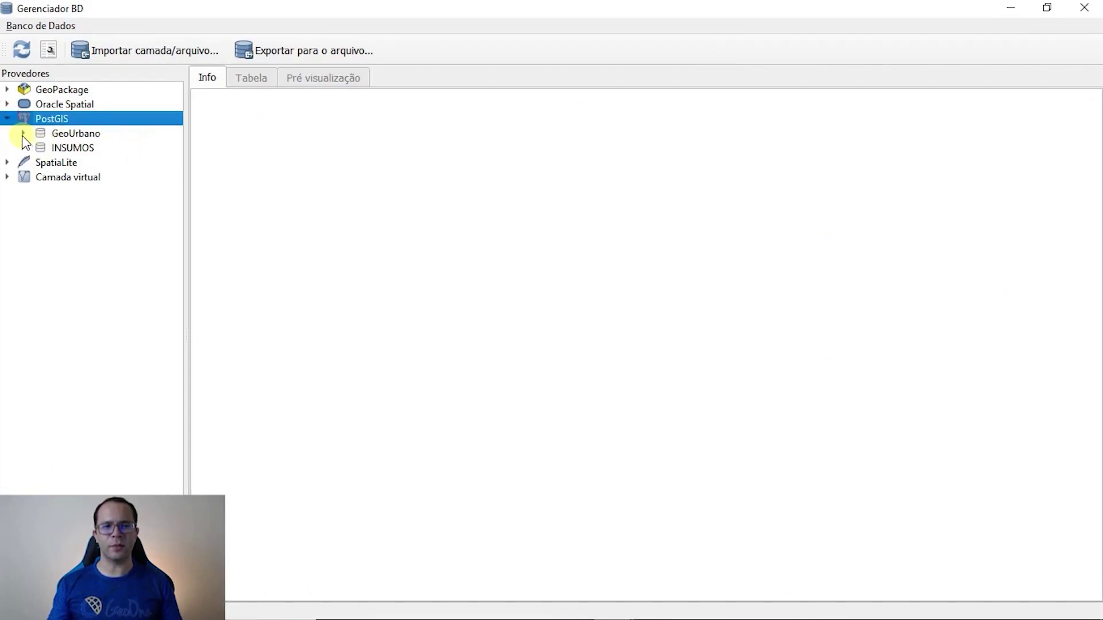
click(90, 133)
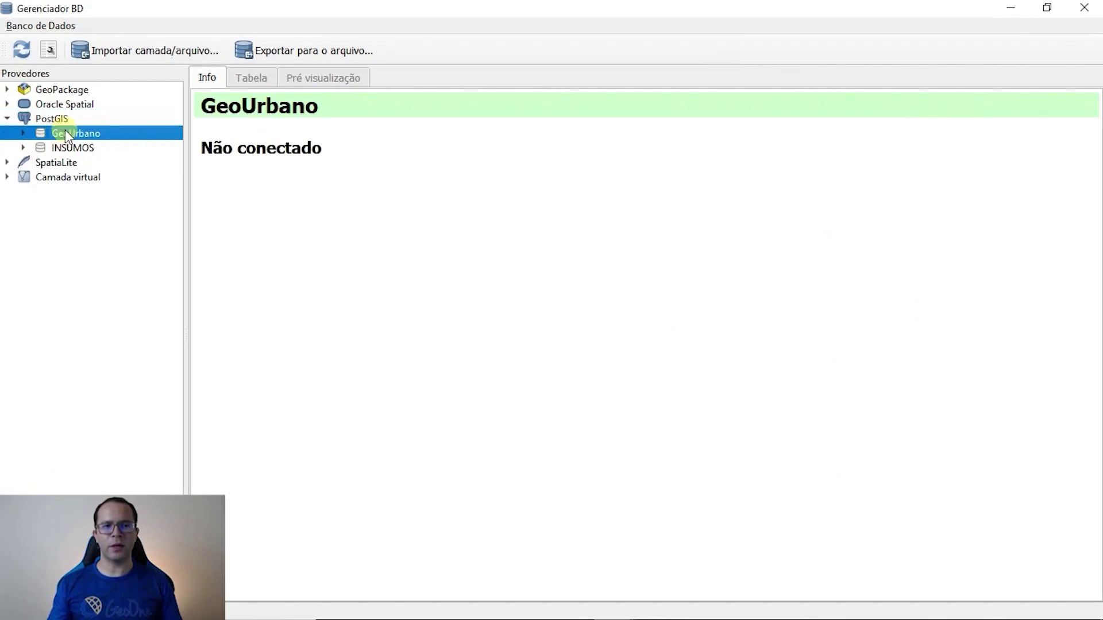
click(128, 53)
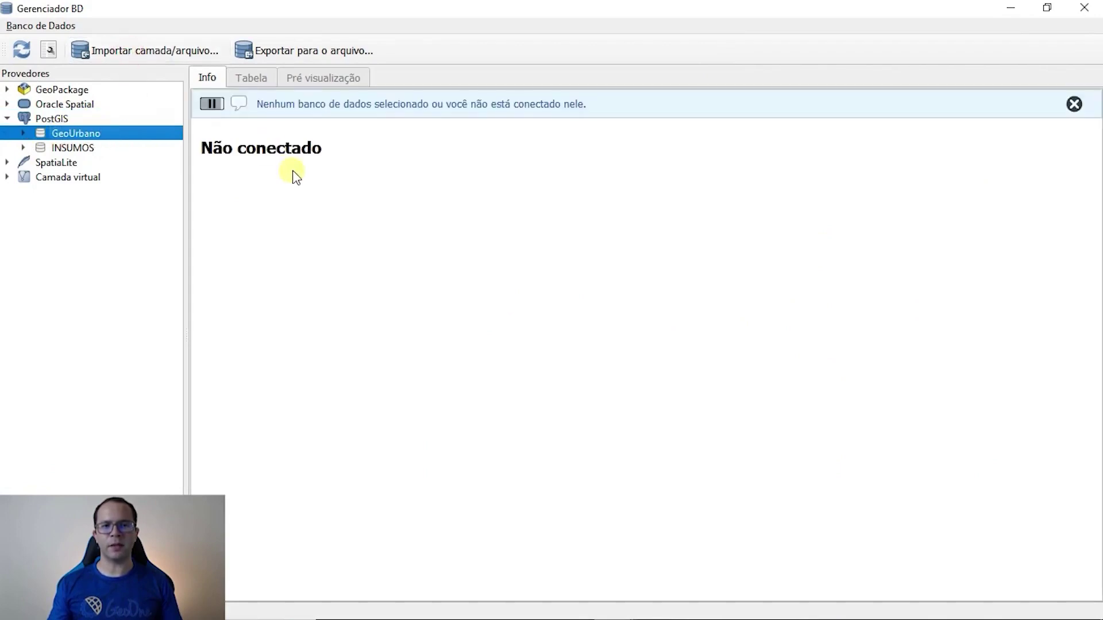
double_click(81, 136)
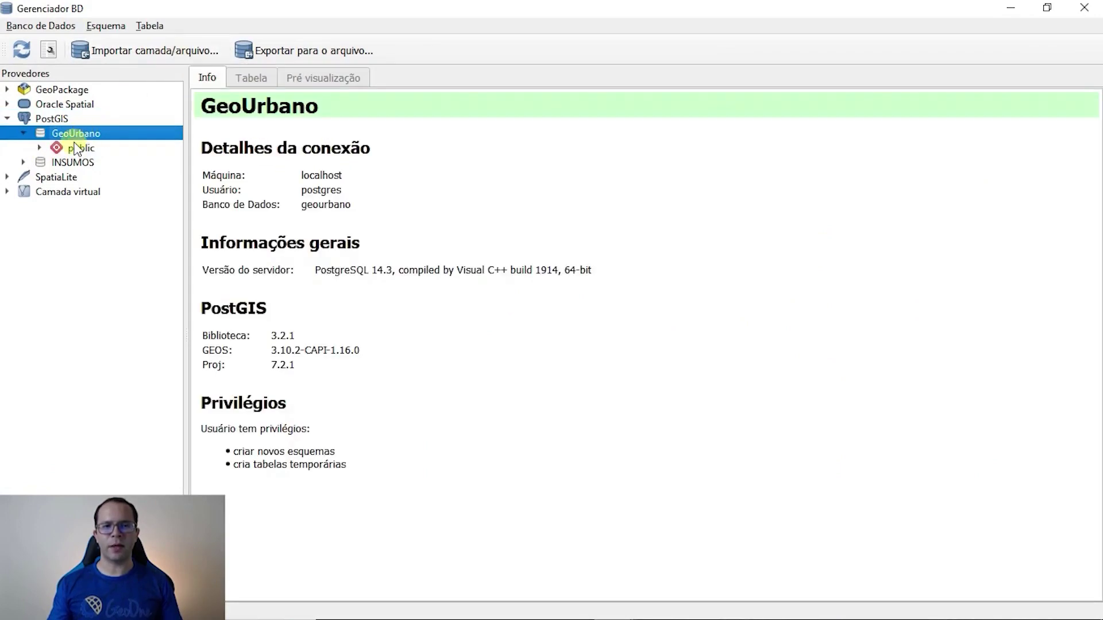
Examine the input layers and options for importing a vector layer into GeoUrbano's public schema, and close the DB Manager.
click(81, 148)
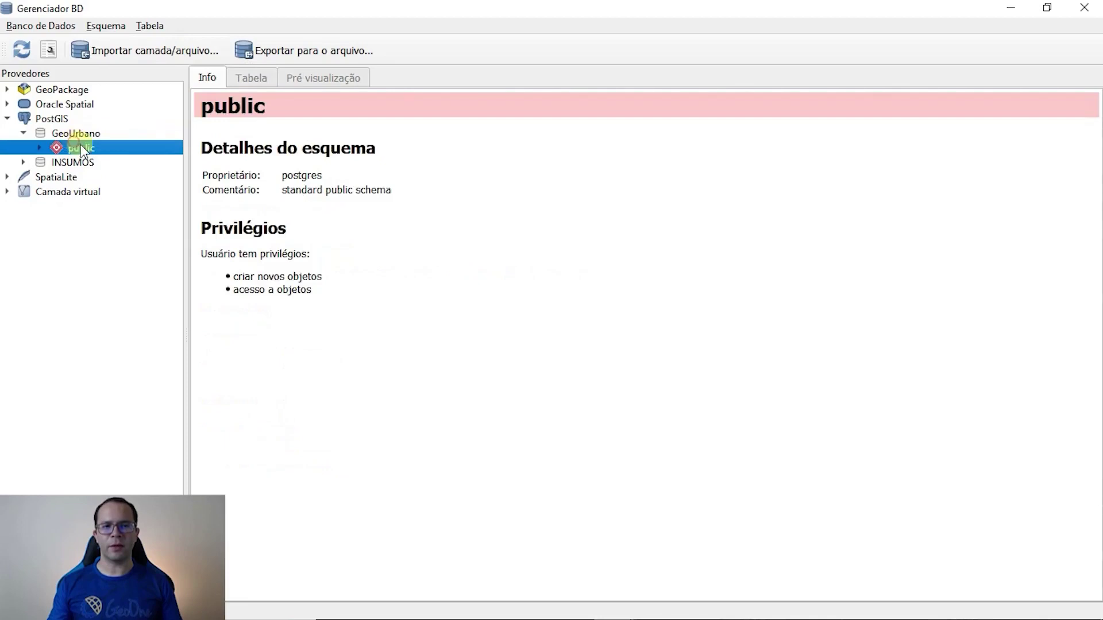
click(141, 60)
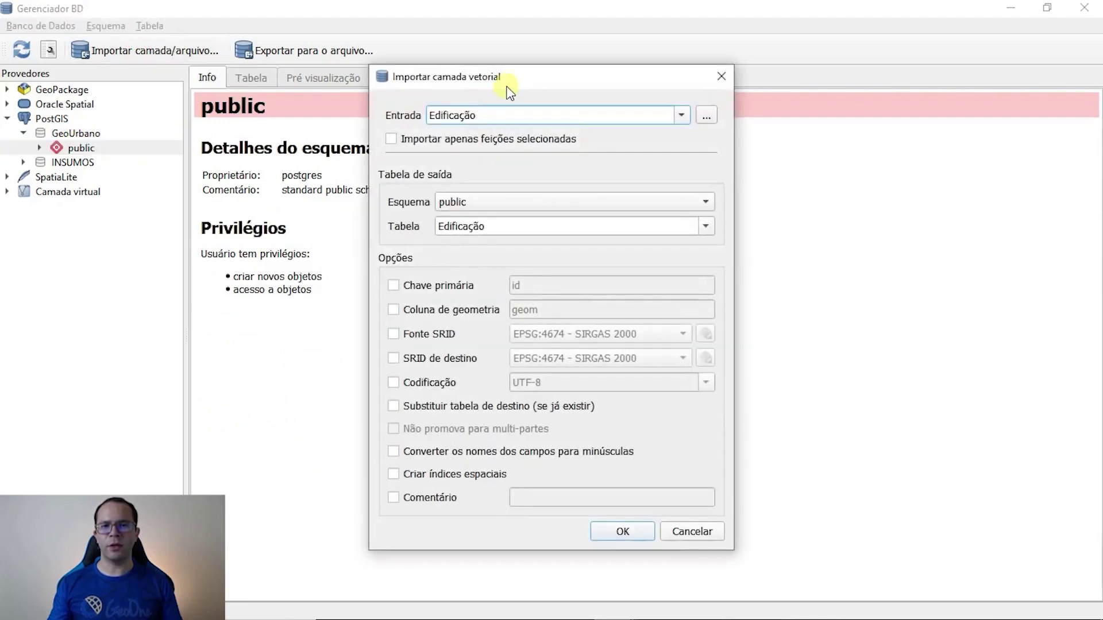
drag(514, 82, 529, 69)
click(696, 101)
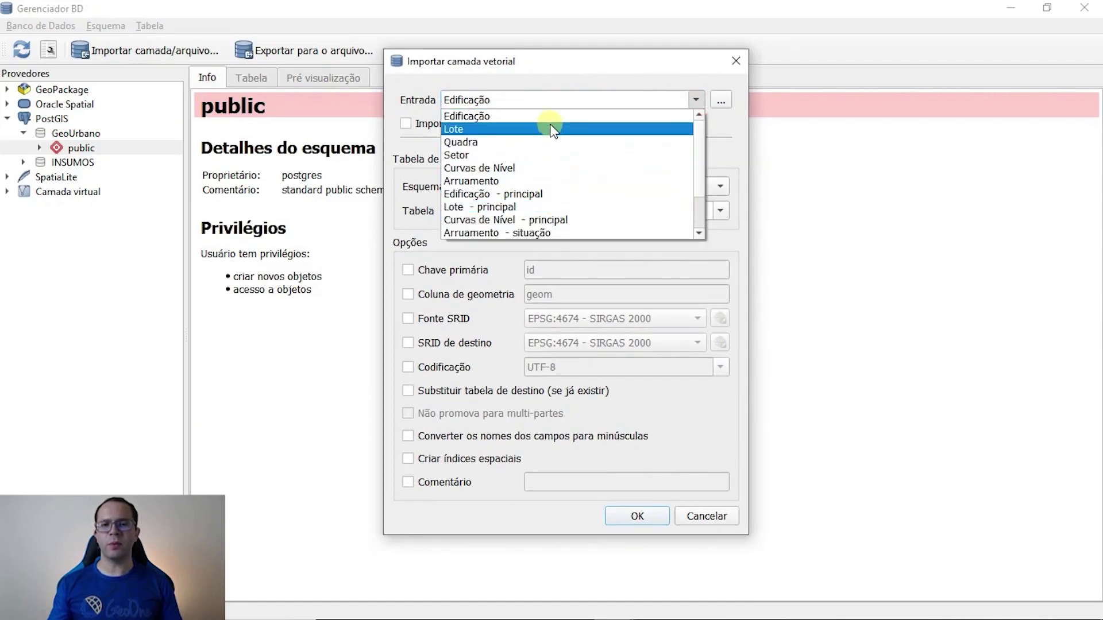
click(645, 63)
click(736, 61)
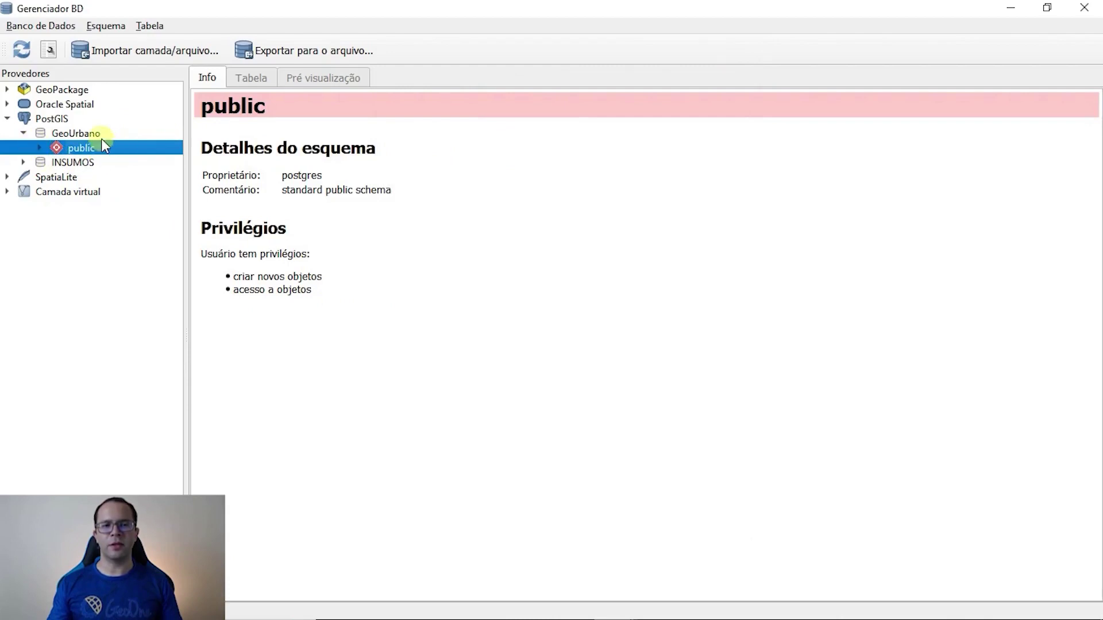
click(57, 148)
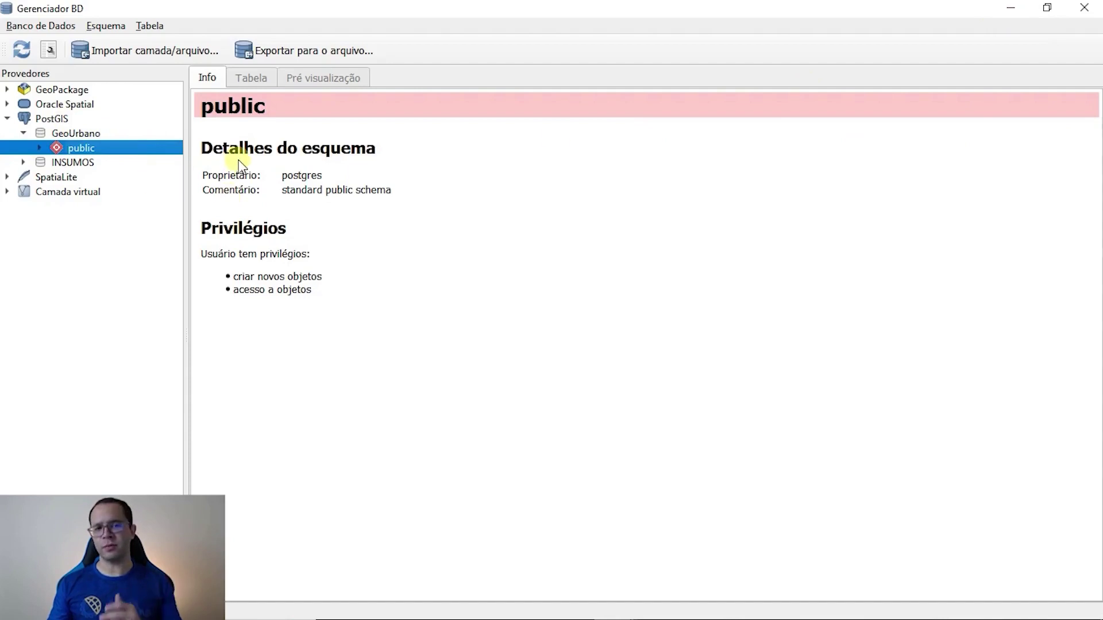
click(1085, 10)
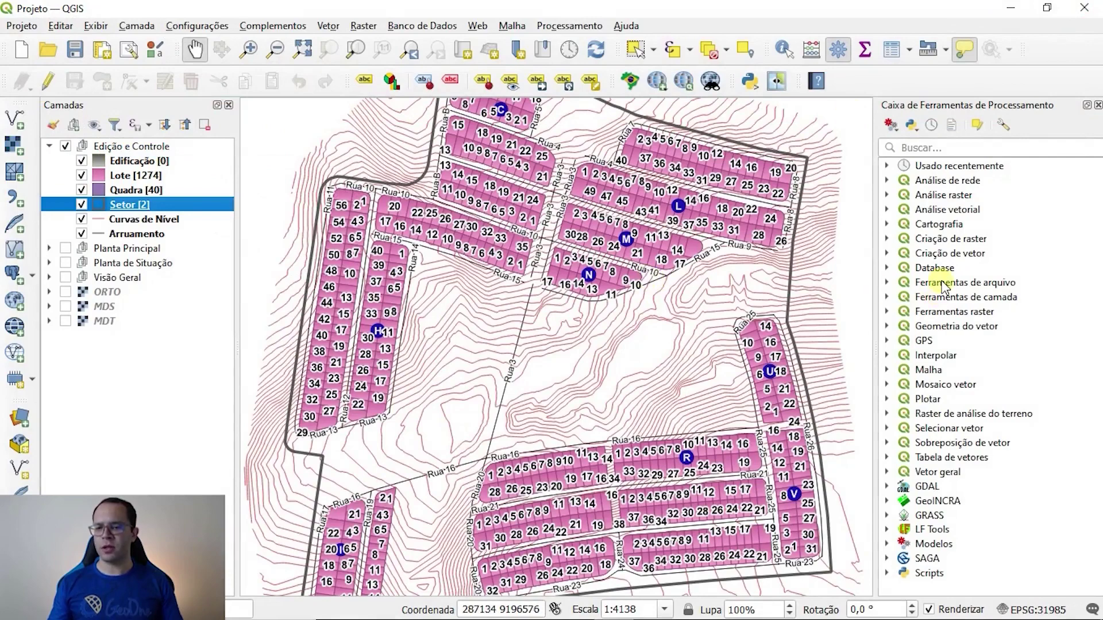
Search the processing toolbox for "exportar para" and open the Export to PostgreSQL tool.
click(931, 147)
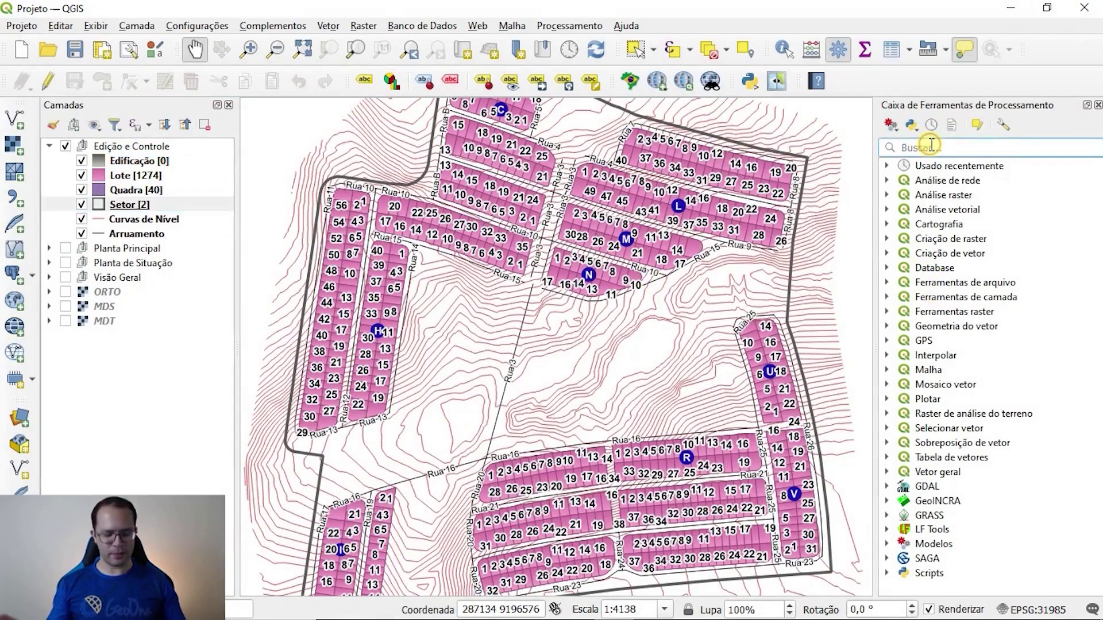
text(exportar)
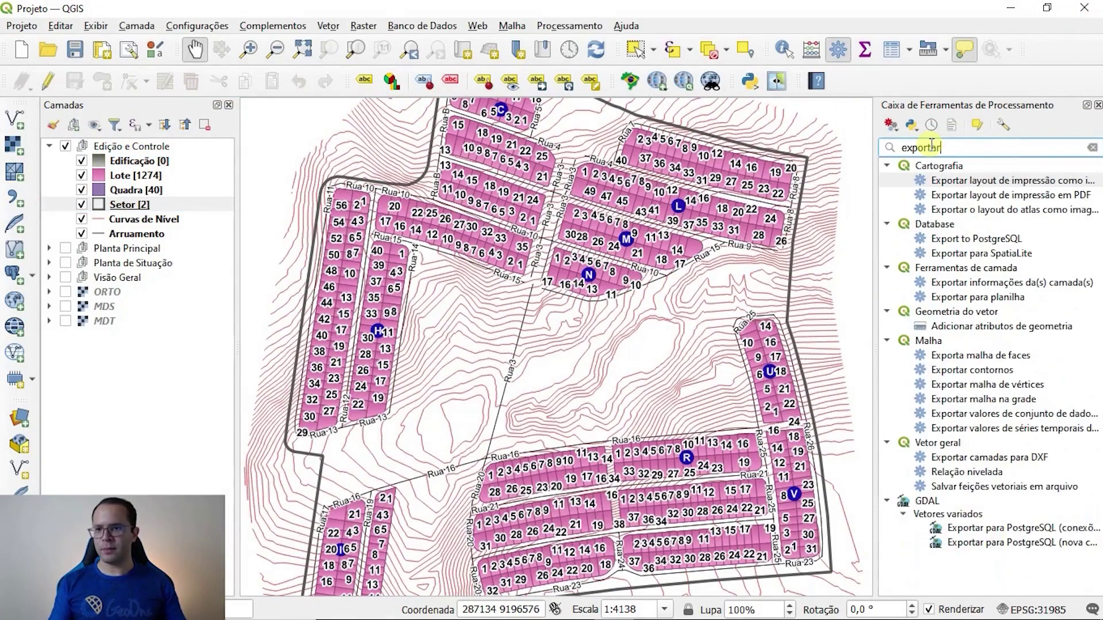
text( para)
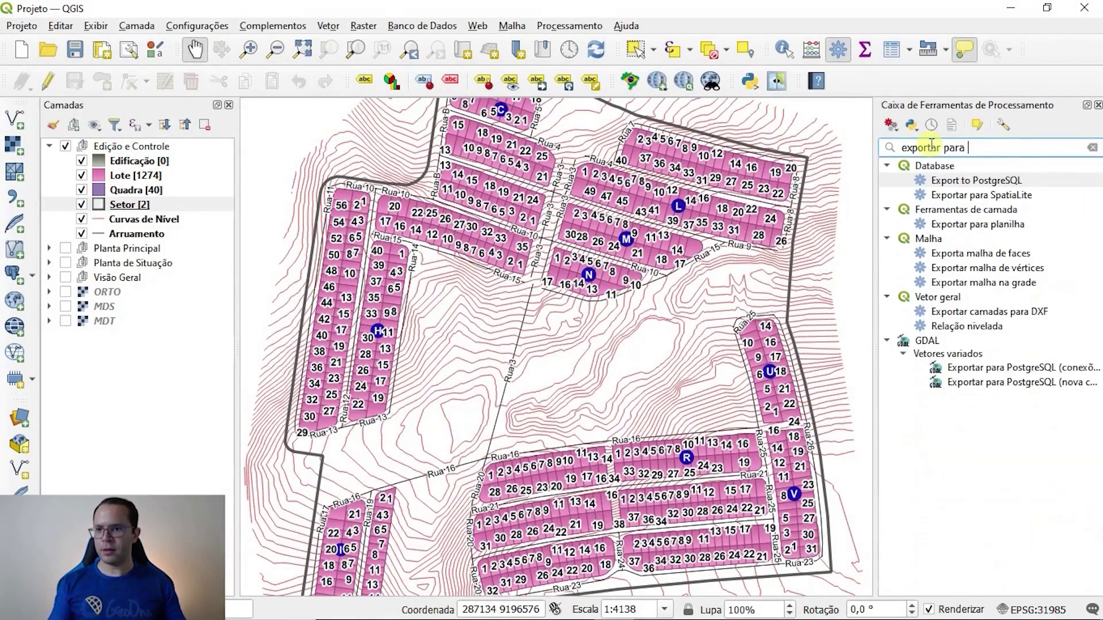
click(951, 180)
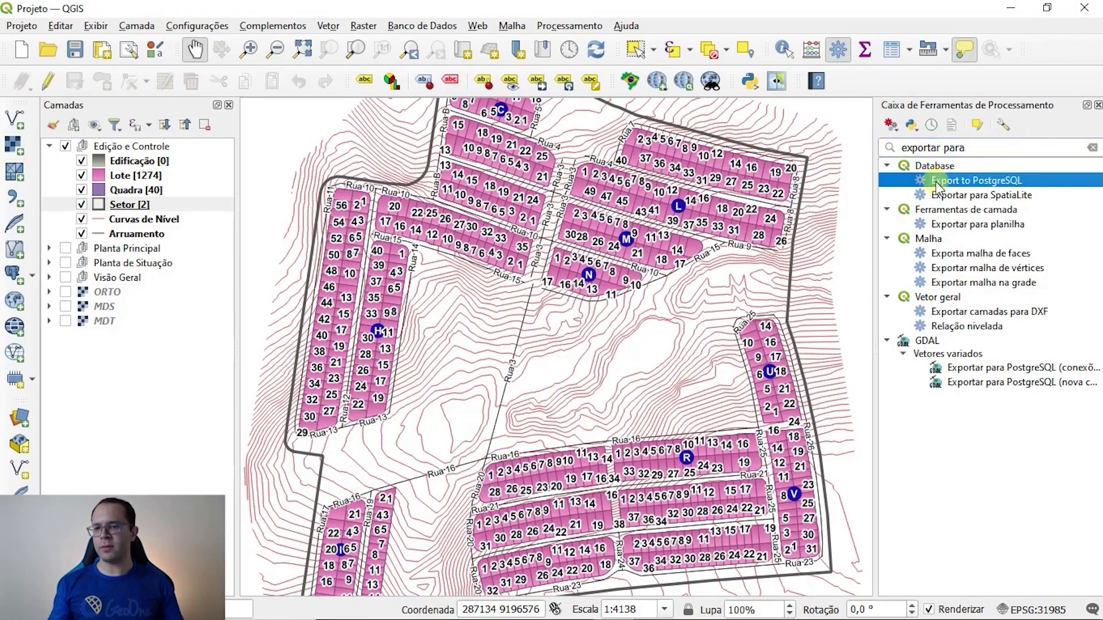
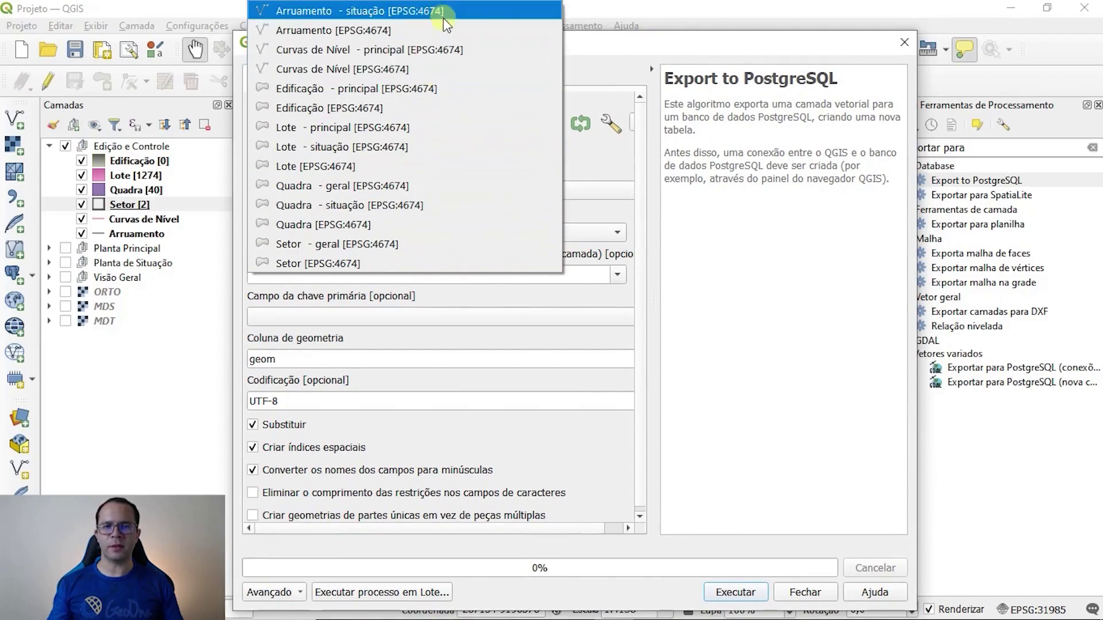
Switch the Setor layer's PostgreSQL export to batch processing and widen the column of layers to export.
click(603, 166)
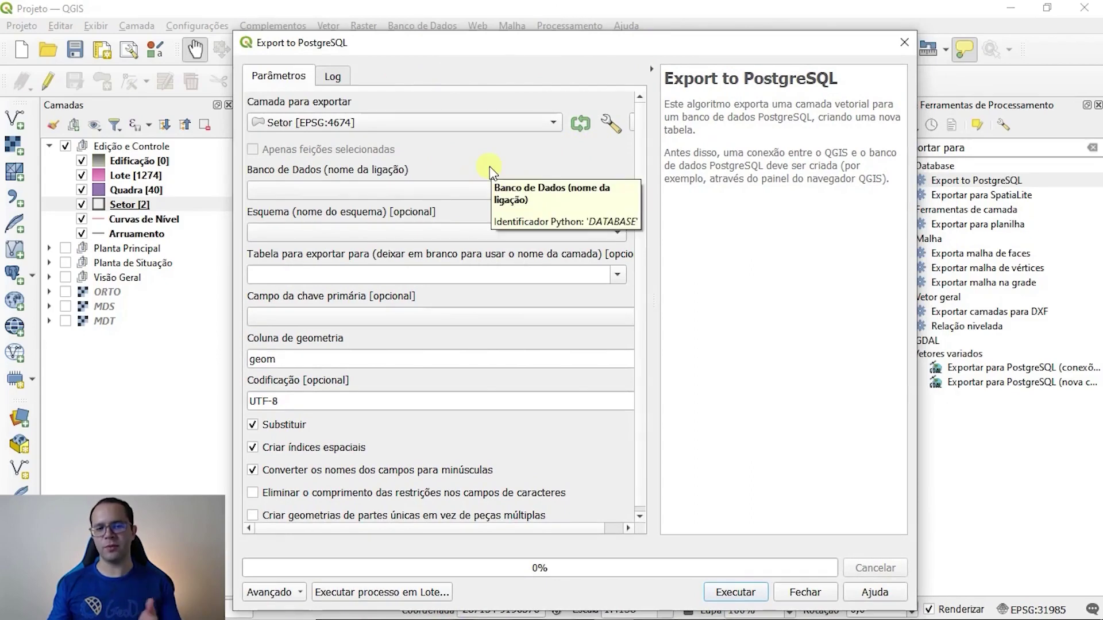
drag(598, 46, 539, 32)
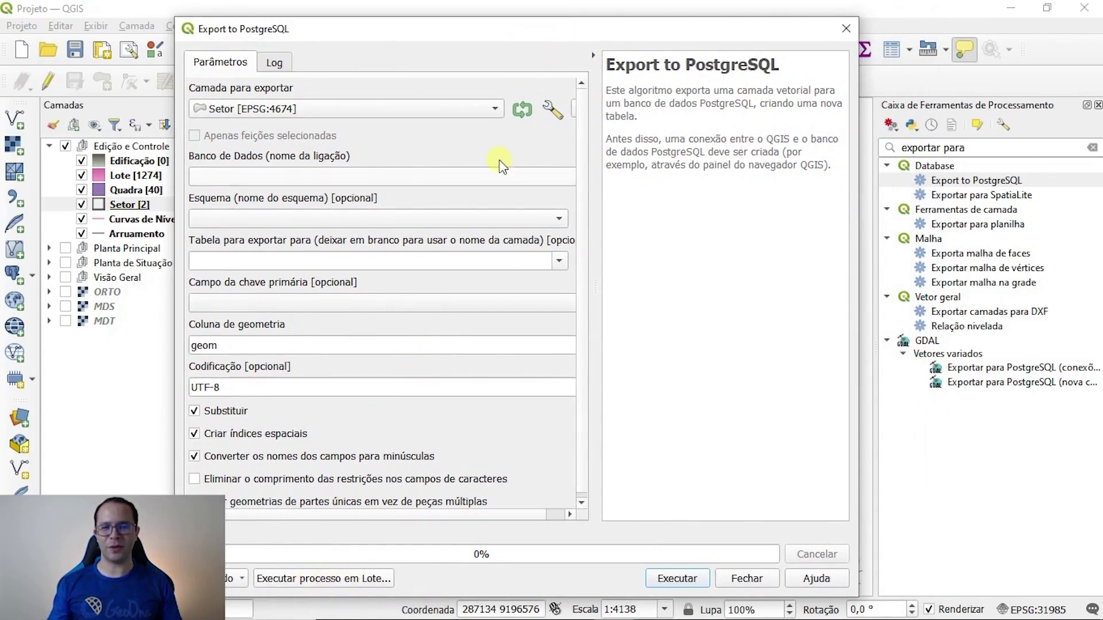
drag(537, 32, 639, 42)
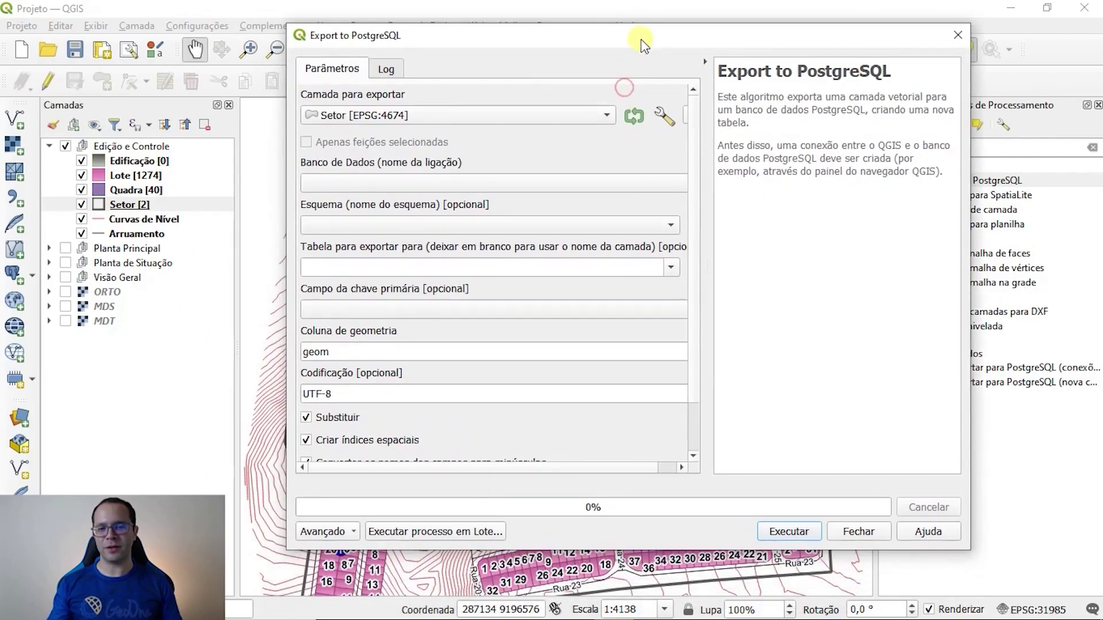
click(454, 532)
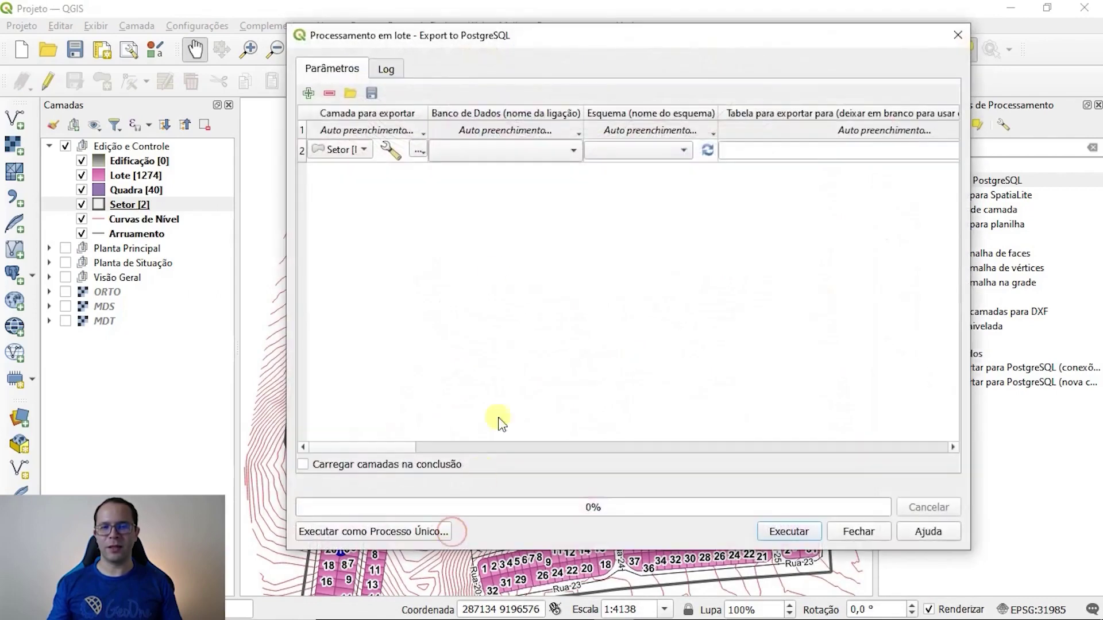
drag(281, 233, 196, 237)
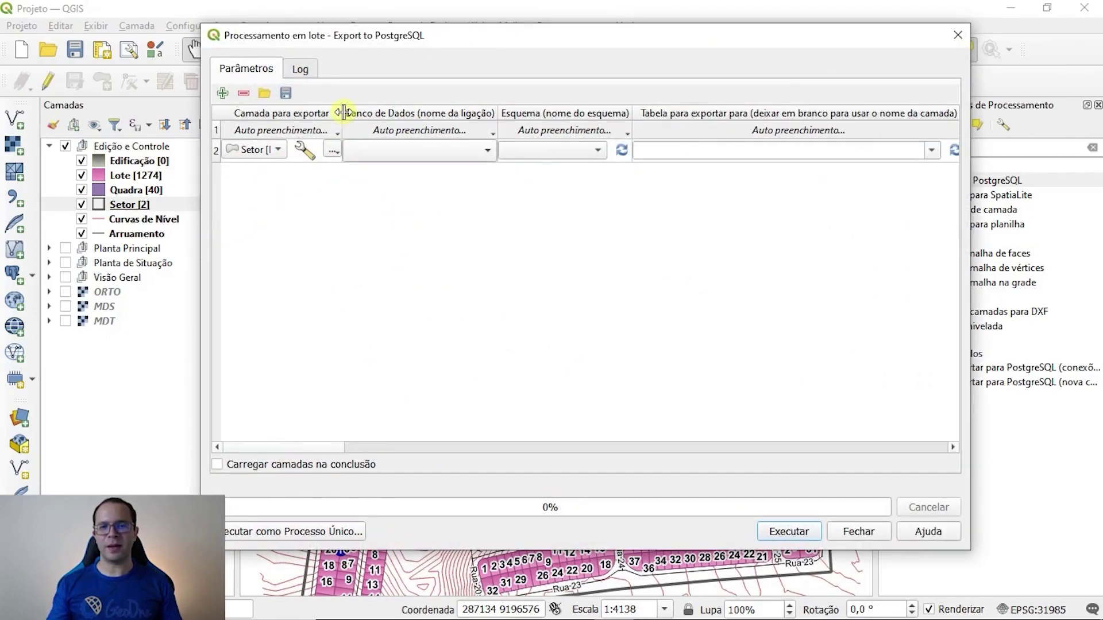
drag(344, 113, 408, 114)
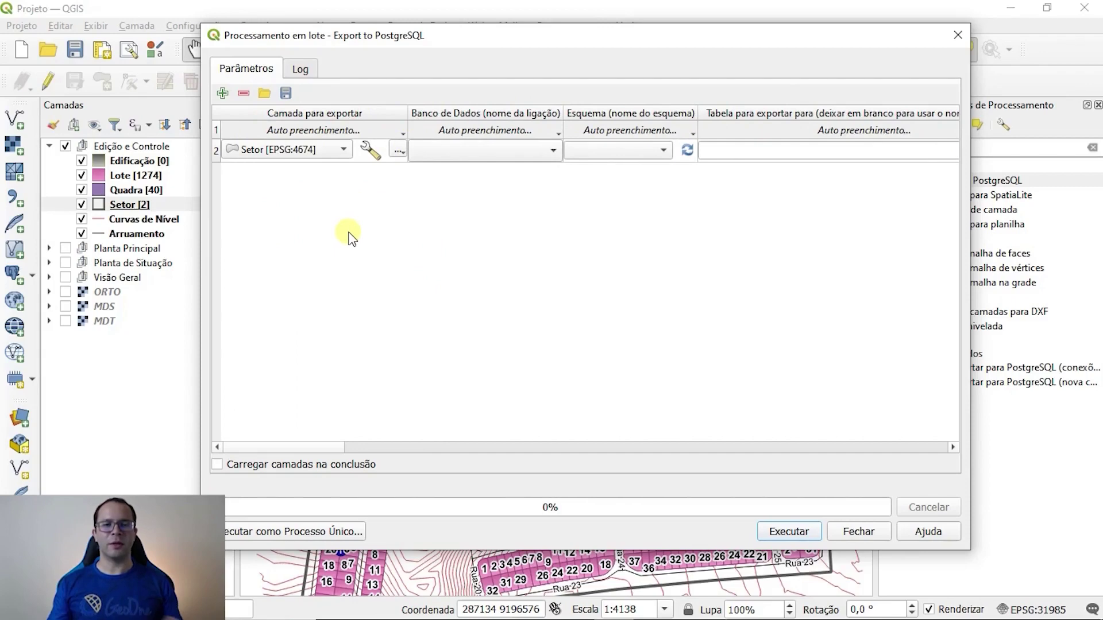
Add five more rows to the batch export table, making six layer rows in total.
click(223, 94)
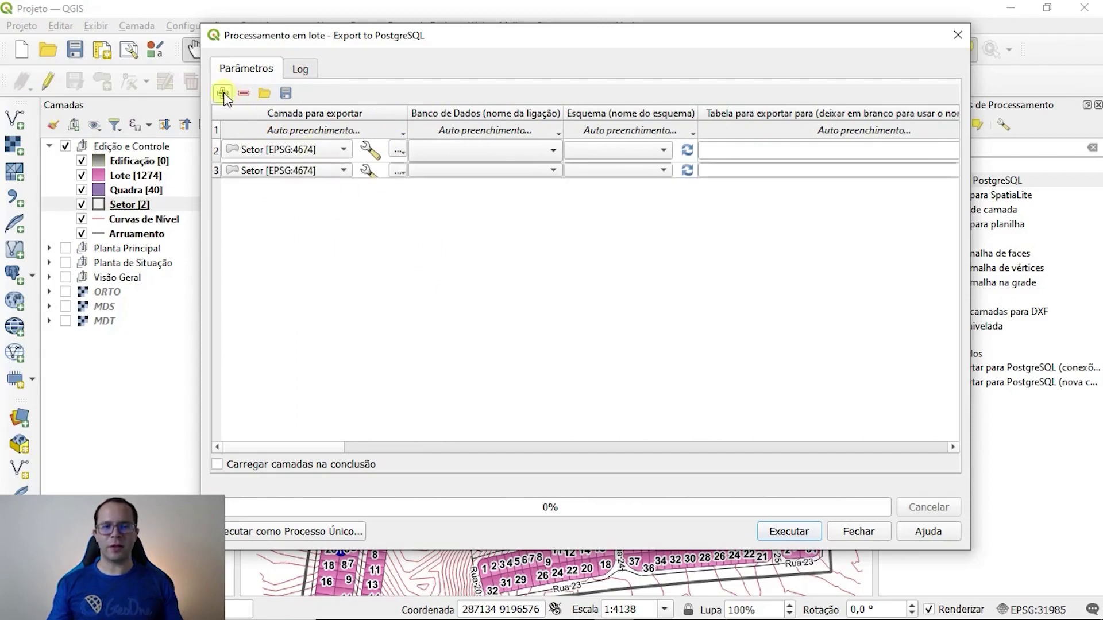
click(222, 94)
click(223, 94)
click(223, 94)
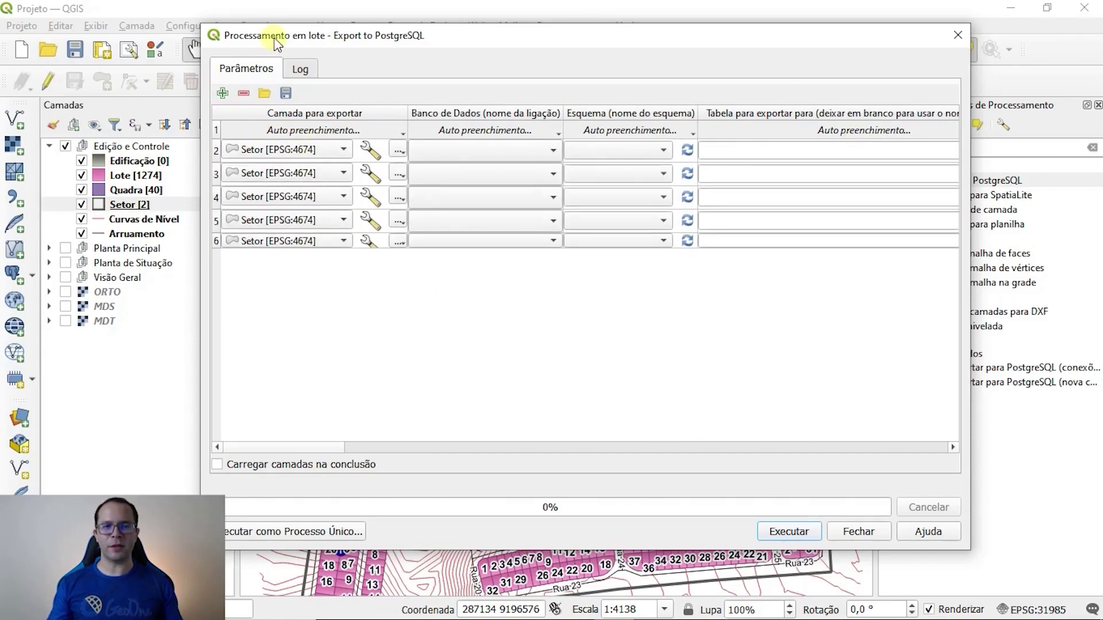
drag(277, 43, 360, 45)
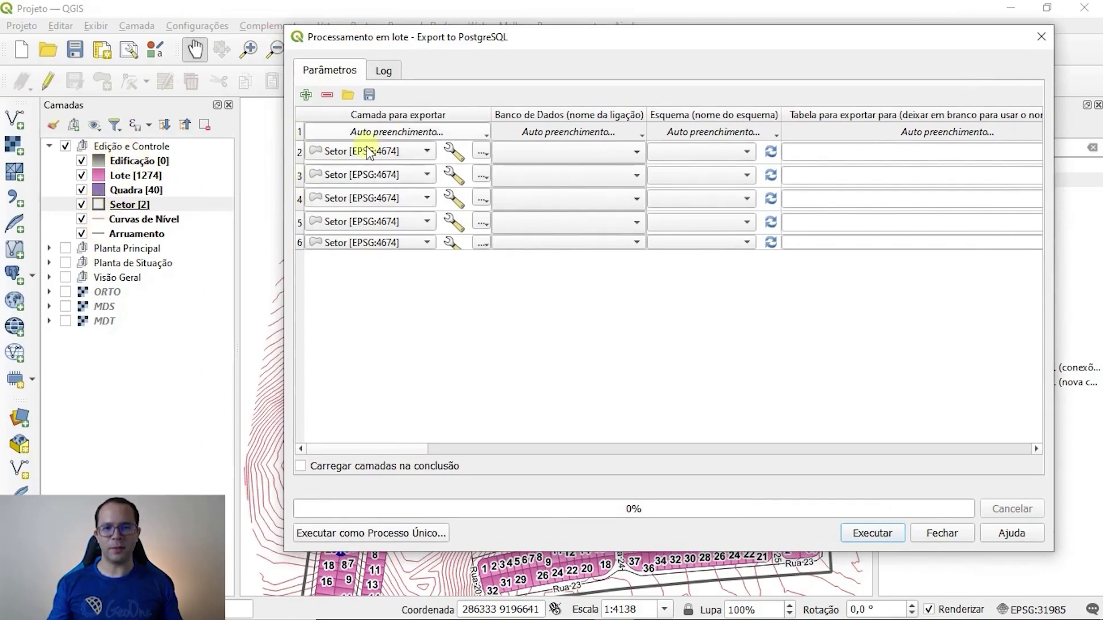
click(306, 95)
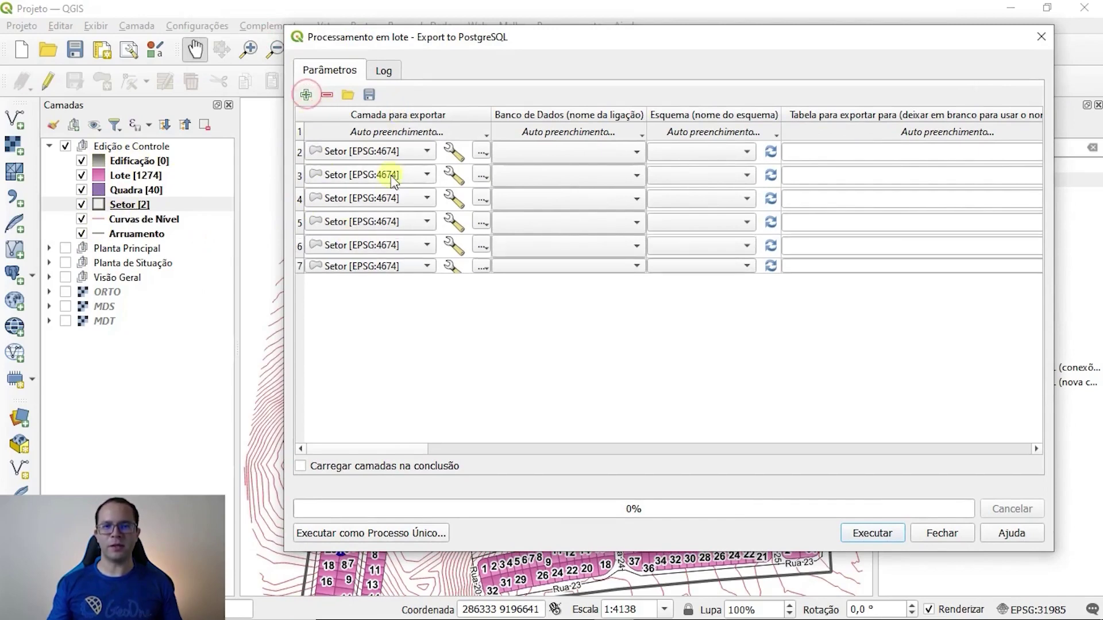
Set the batch export layers to Edificação, Lote, Quadra, Setor, Curvas de Nível and Arruamento, one layer per row.
click(409, 154)
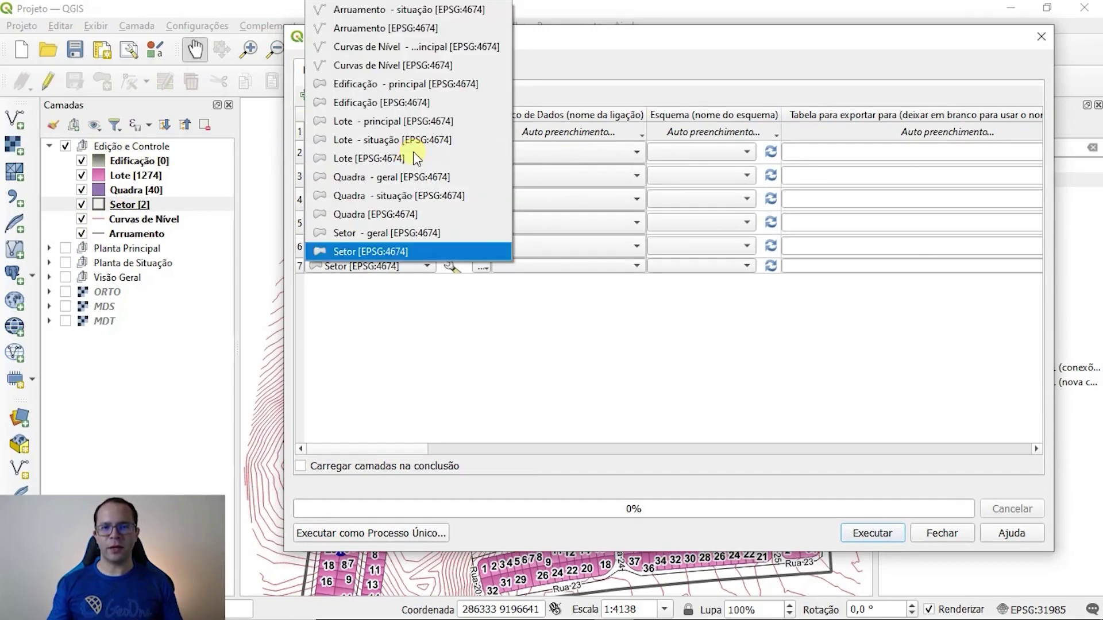
click(405, 102)
click(370, 179)
click(362, 158)
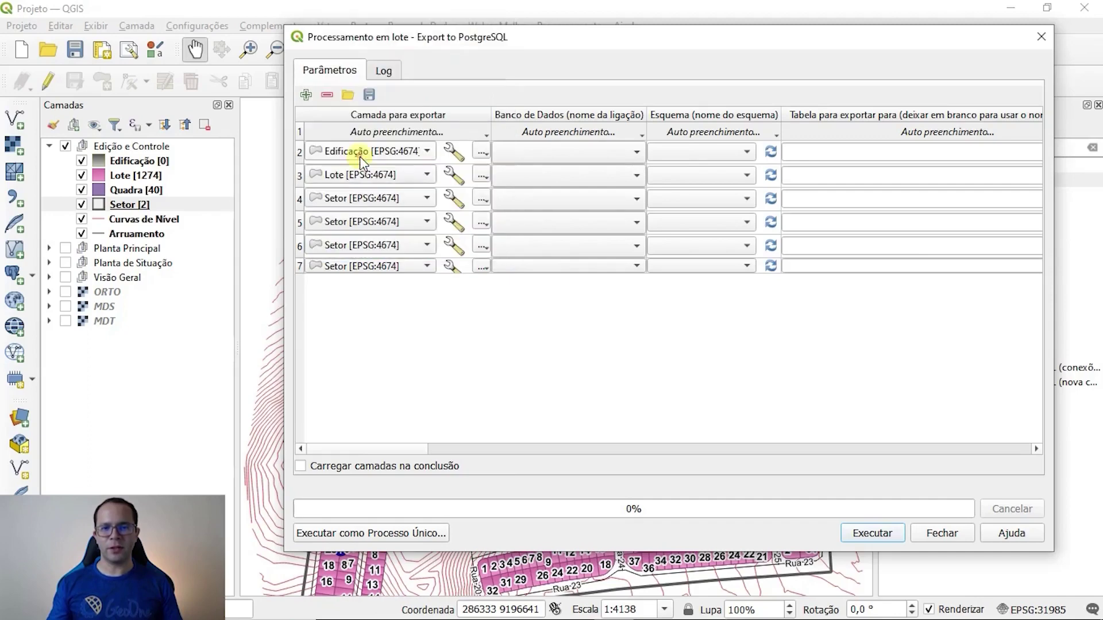
click(362, 200)
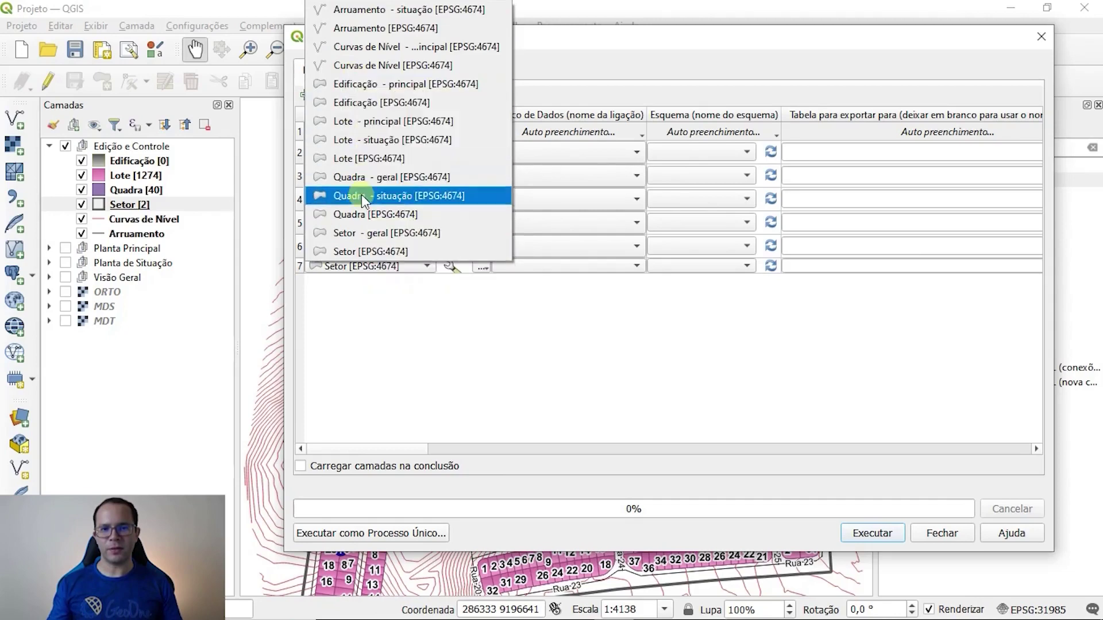
click(359, 216)
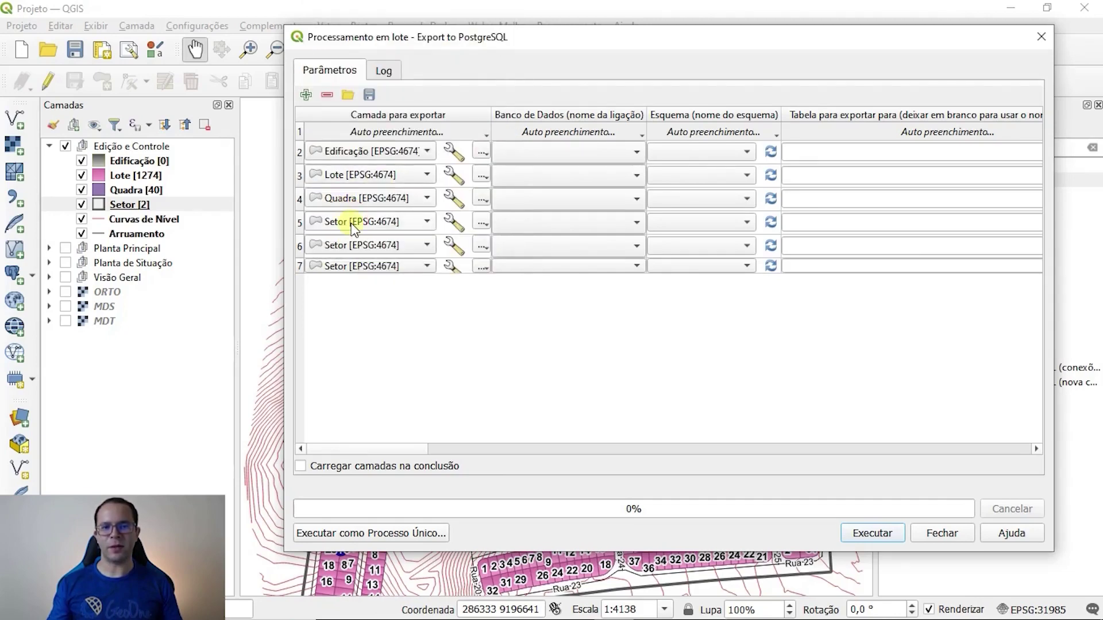
click(351, 247)
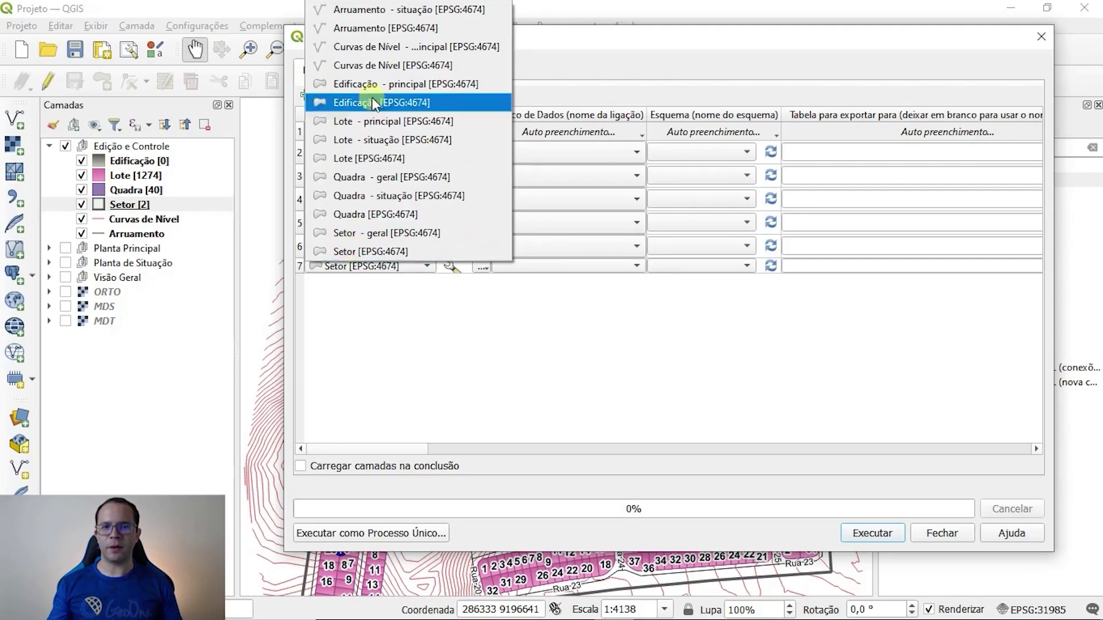
click(373, 66)
click(387, 267)
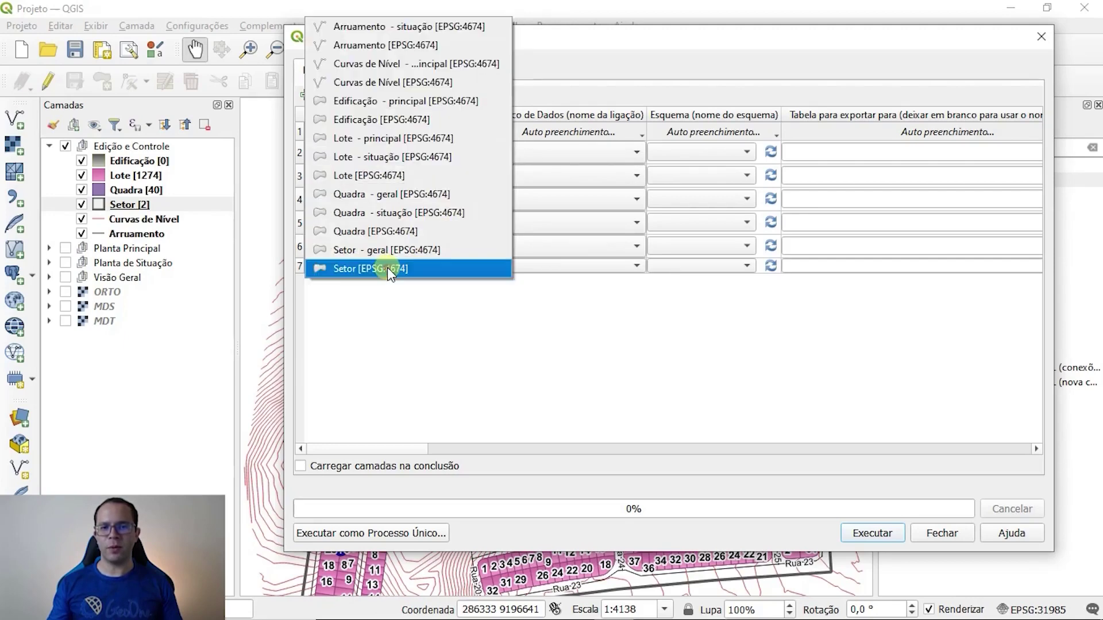
click(379, 46)
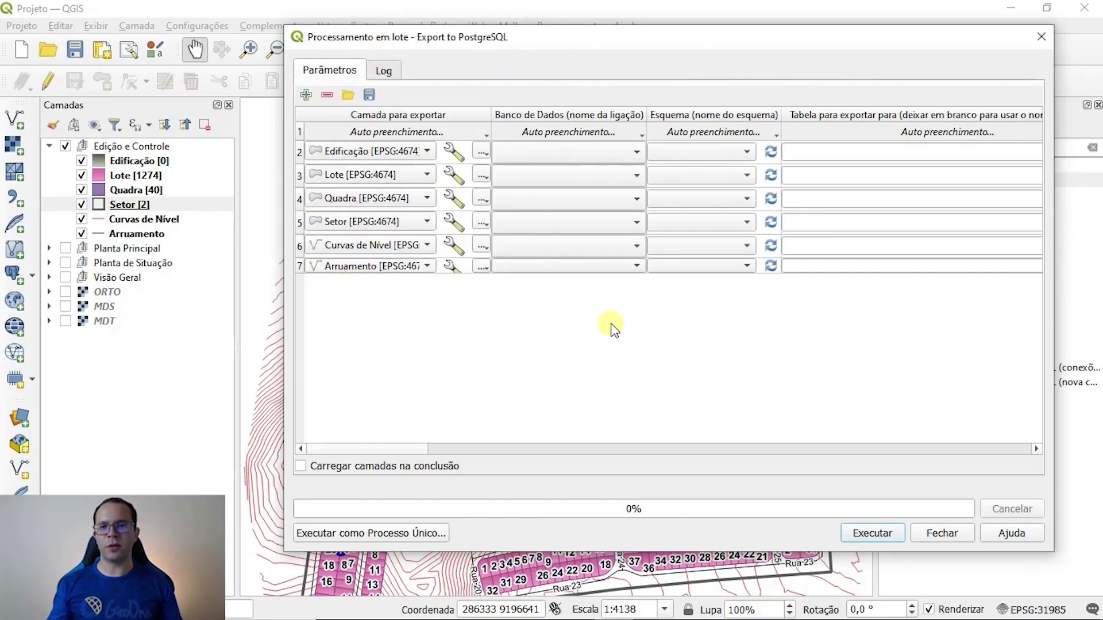
Assign the GeoUrbano database connection to all six layer rows in the batch export table.
click(620, 154)
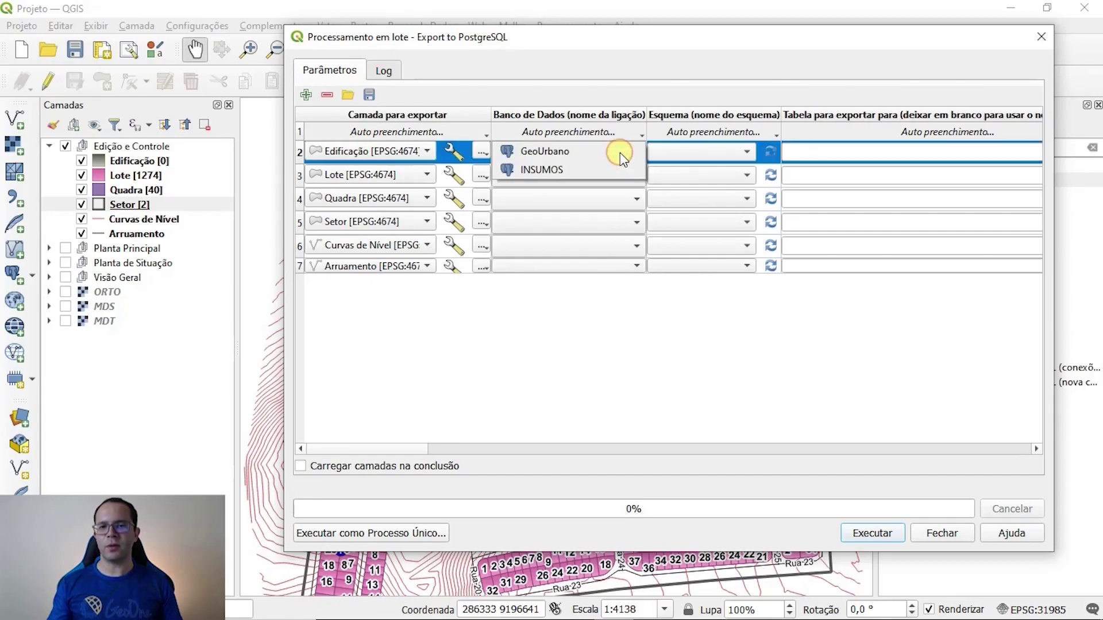
click(559, 150)
click(568, 175)
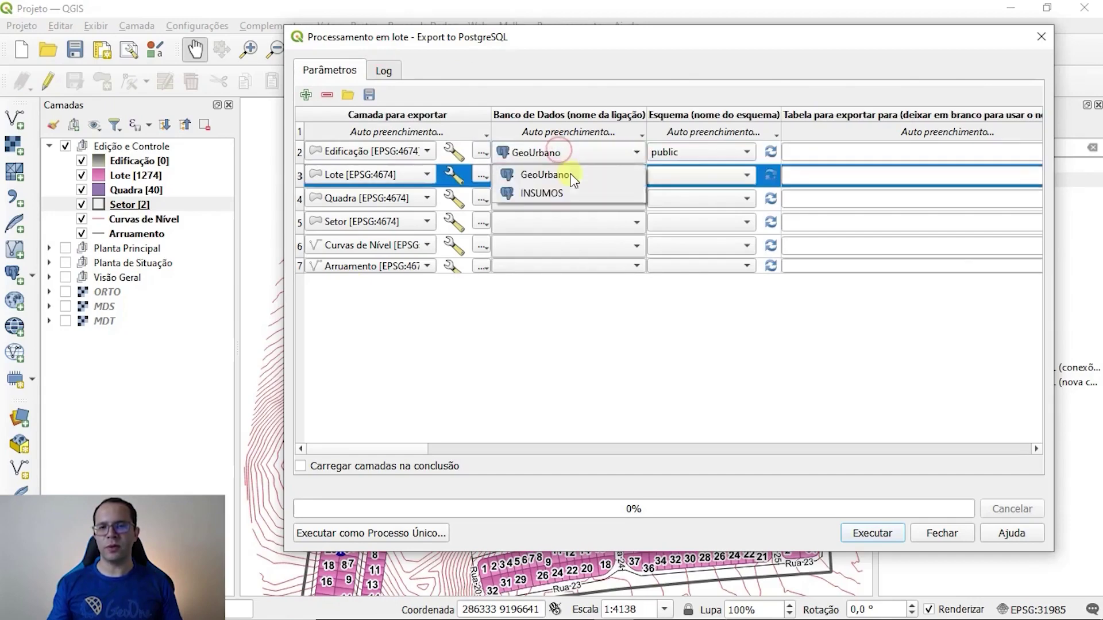
click(563, 176)
click(563, 198)
click(557, 202)
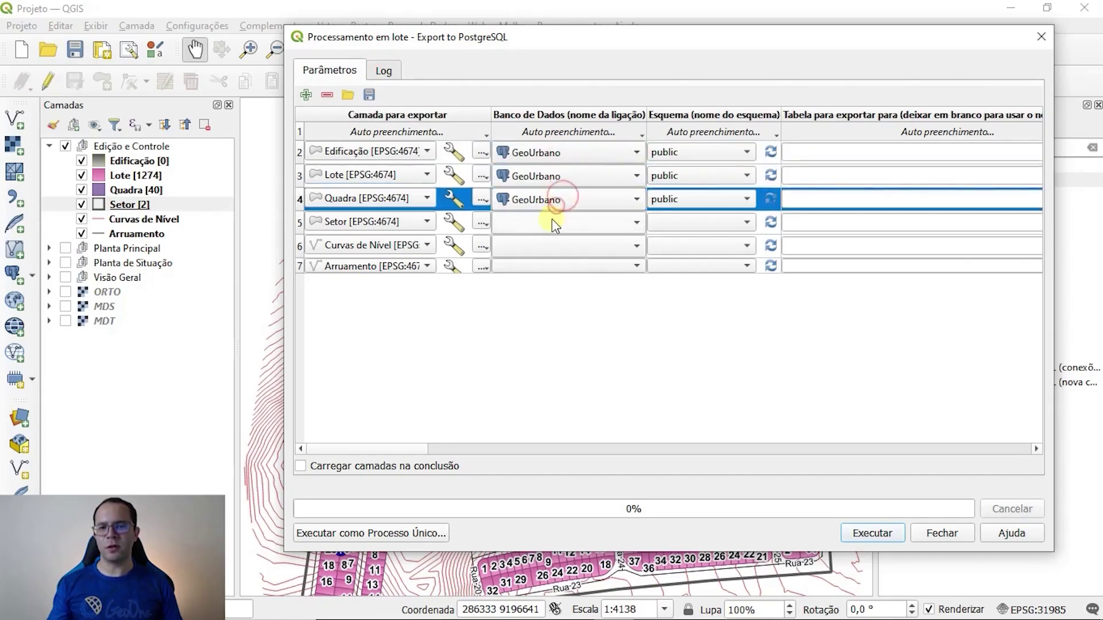
click(552, 222)
click(549, 222)
click(547, 245)
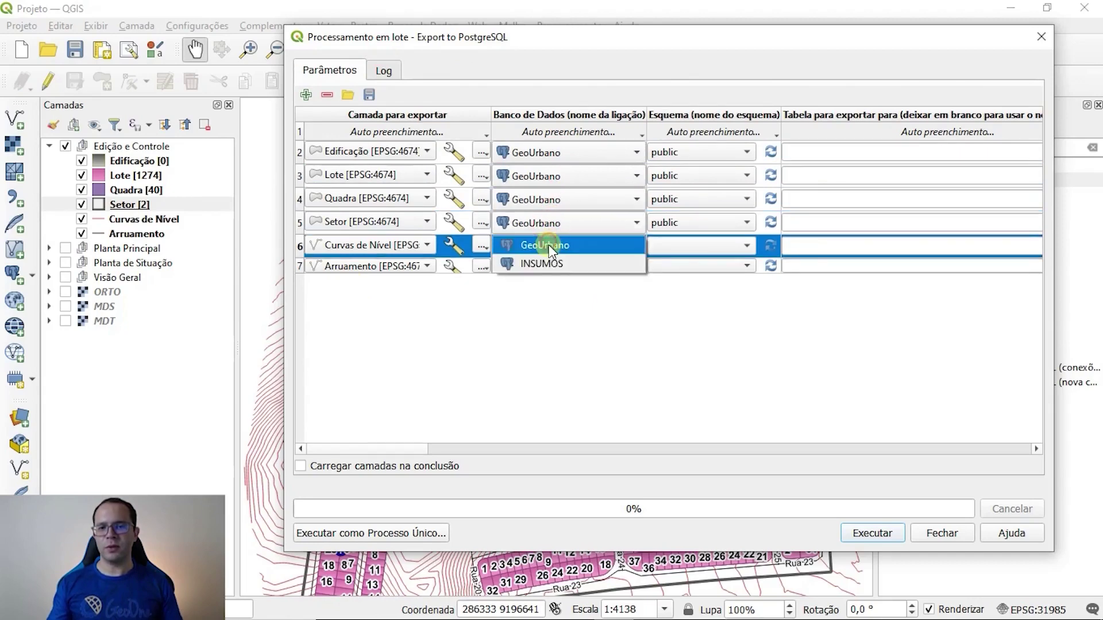
click(546, 246)
click(547, 266)
click(545, 270)
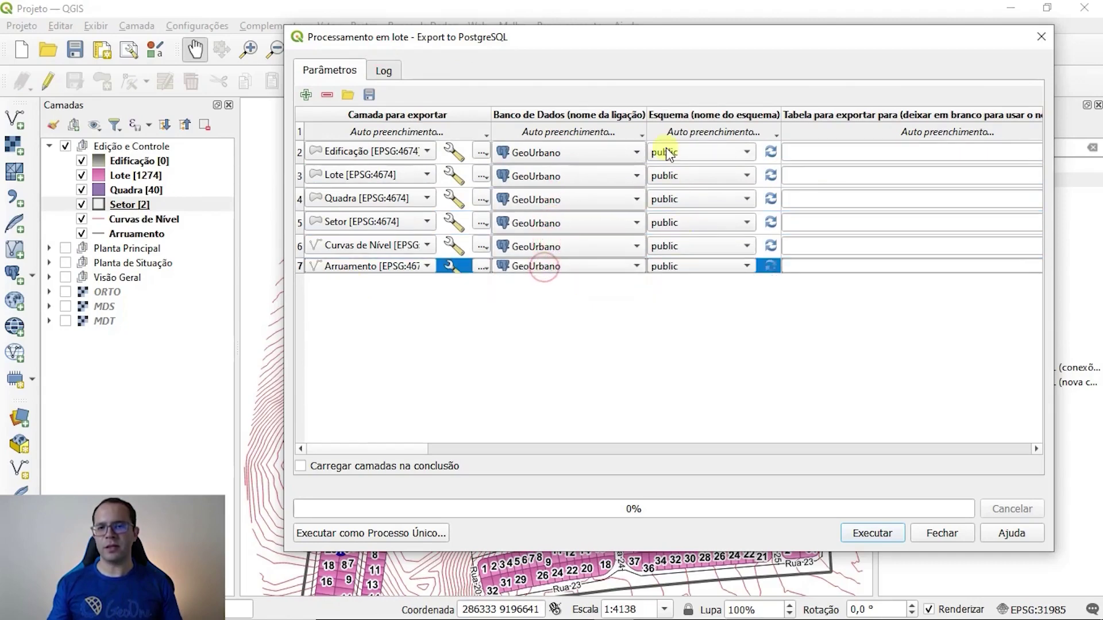
Enable loading layers on completion, run the PostgreSQL batch export, and close the batch processing dialog.
mouse_move(405, 448)
mouse_down()
mouse_move(438, 442)
mouse_move(394, 443)
mouse_up()
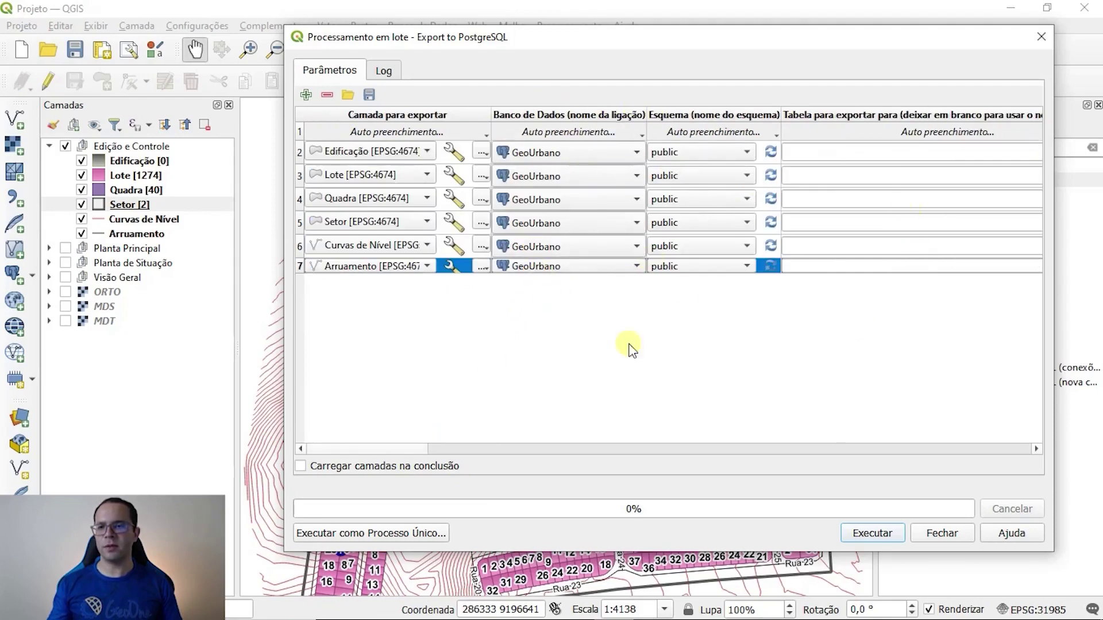
drag(410, 451, 370, 440)
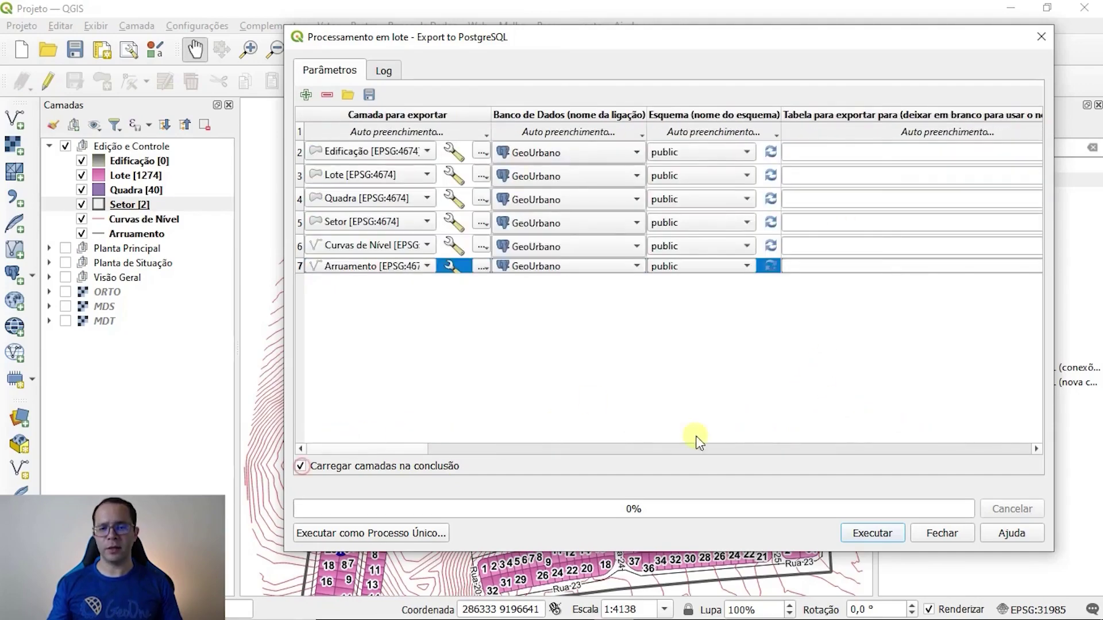
click(300, 466)
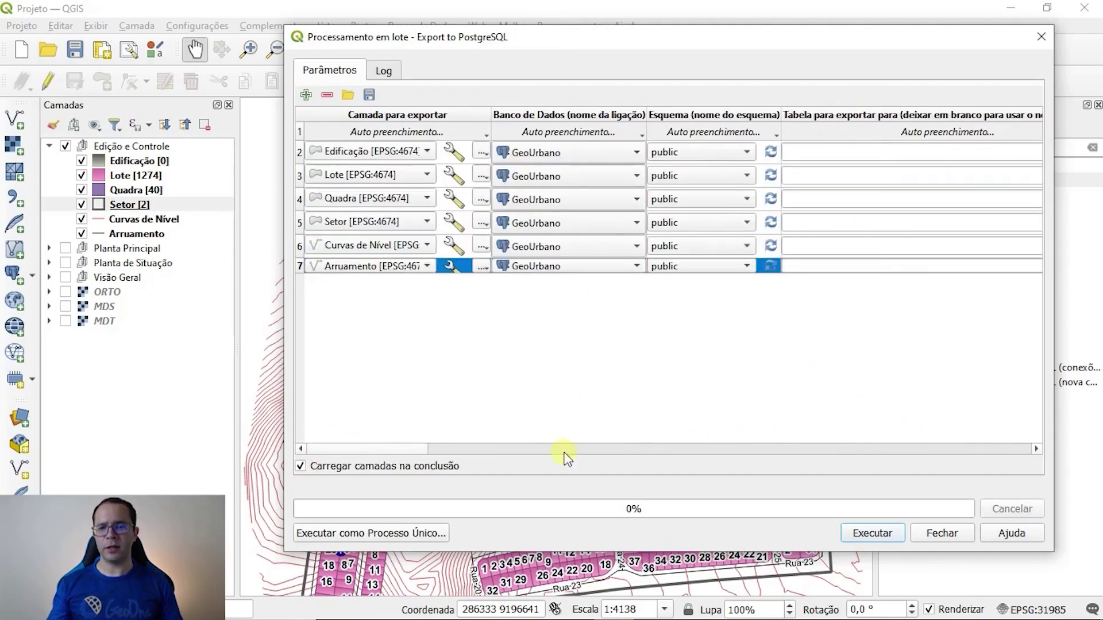
click(881, 534)
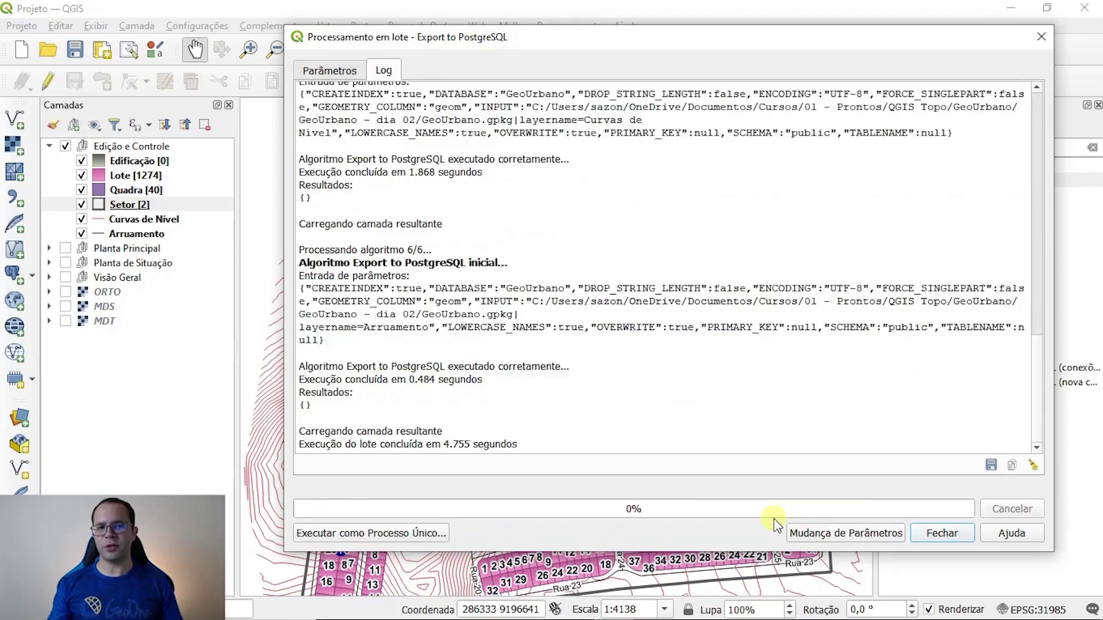
click(944, 534)
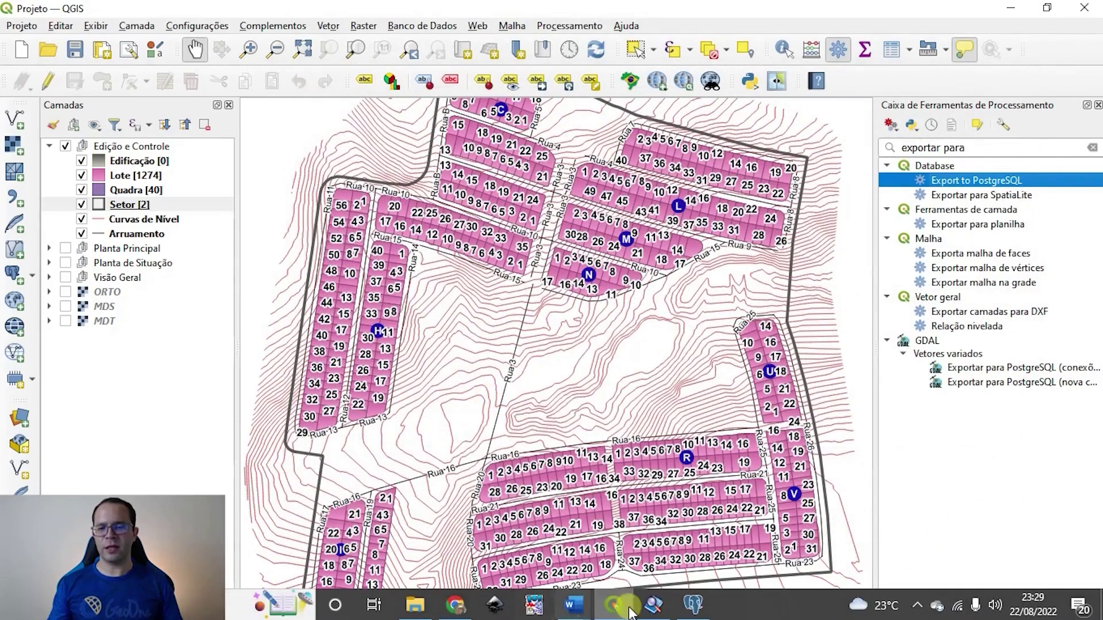
Switch to pgAdmin, refresh the geourbano database, examine the tables in its public schema, and return to QGIS.
click(691, 606)
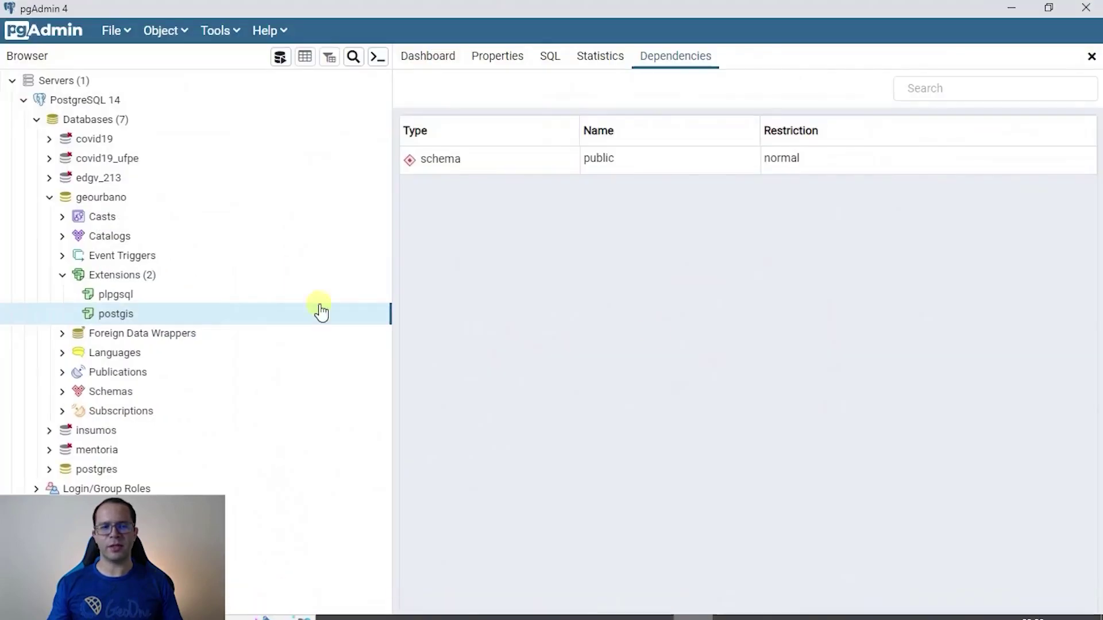
right_click(115, 204)
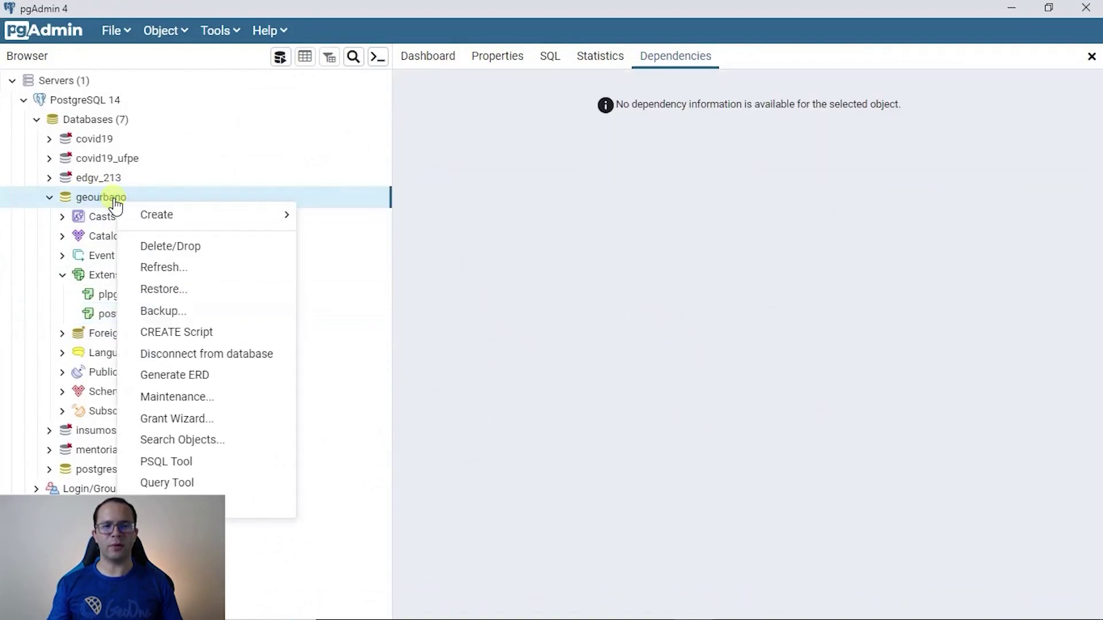
click(177, 270)
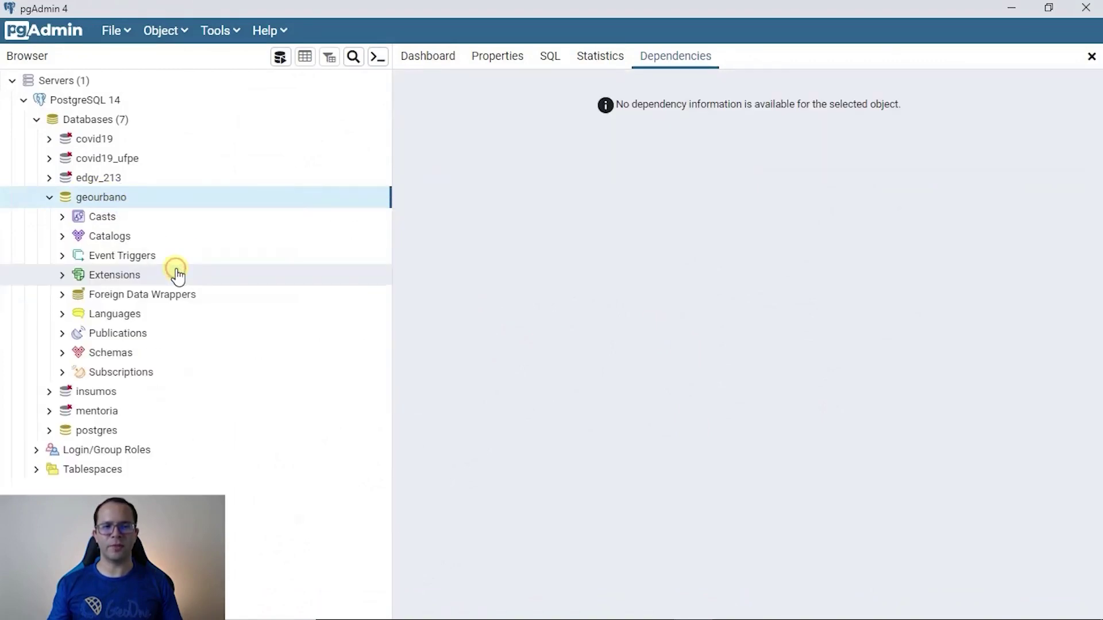
click(60, 353)
click(77, 372)
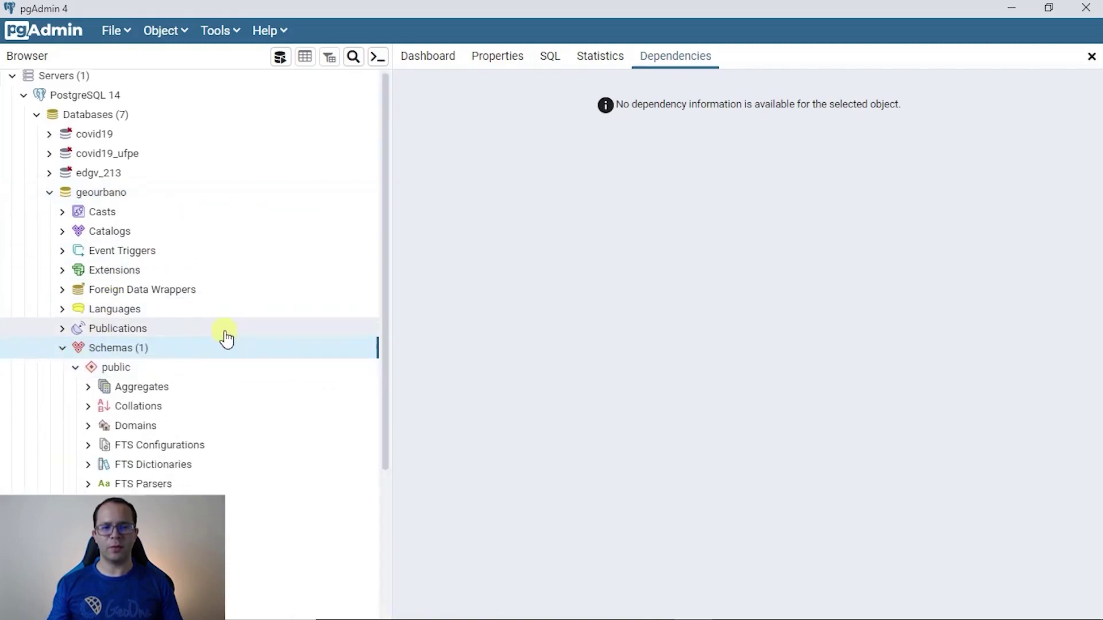
scroll(207, 350, down, 4)
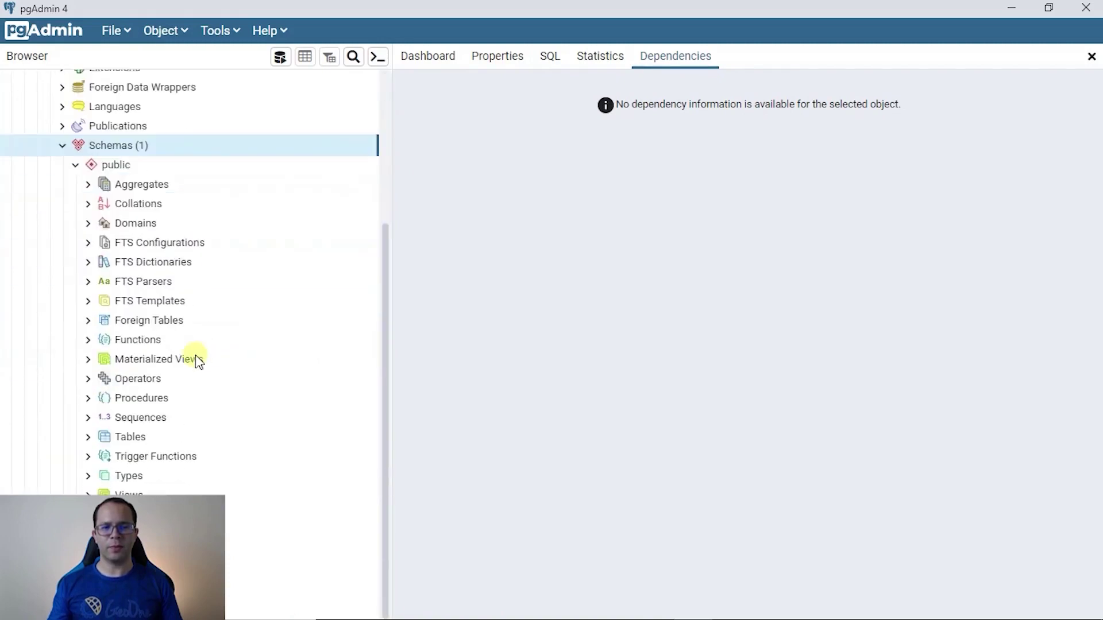
click(89, 440)
scroll(167, 416, down, 3)
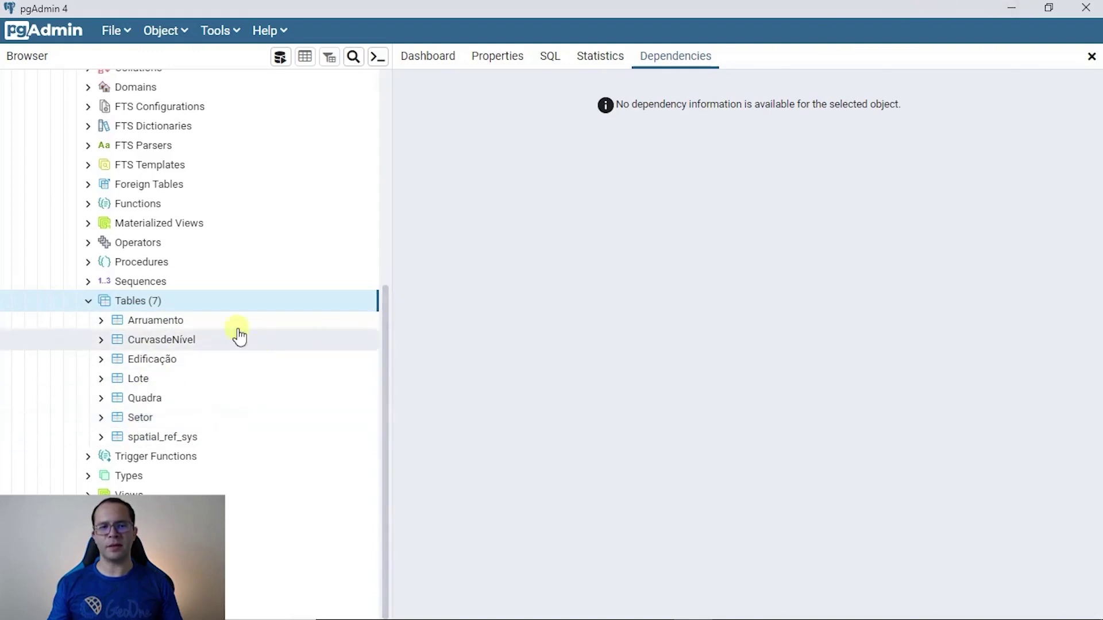
click(1010, 9)
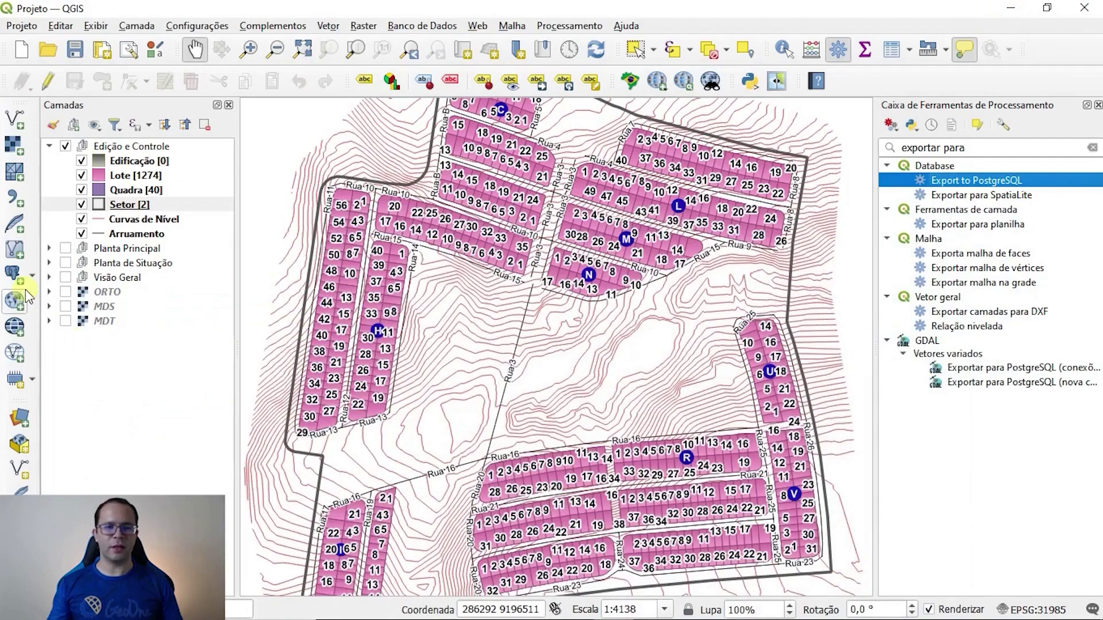
Connect to GeoUrbano in the PostgreSQL data source manager, select all the public schema tables, and close it without adding them.
click(13, 275)
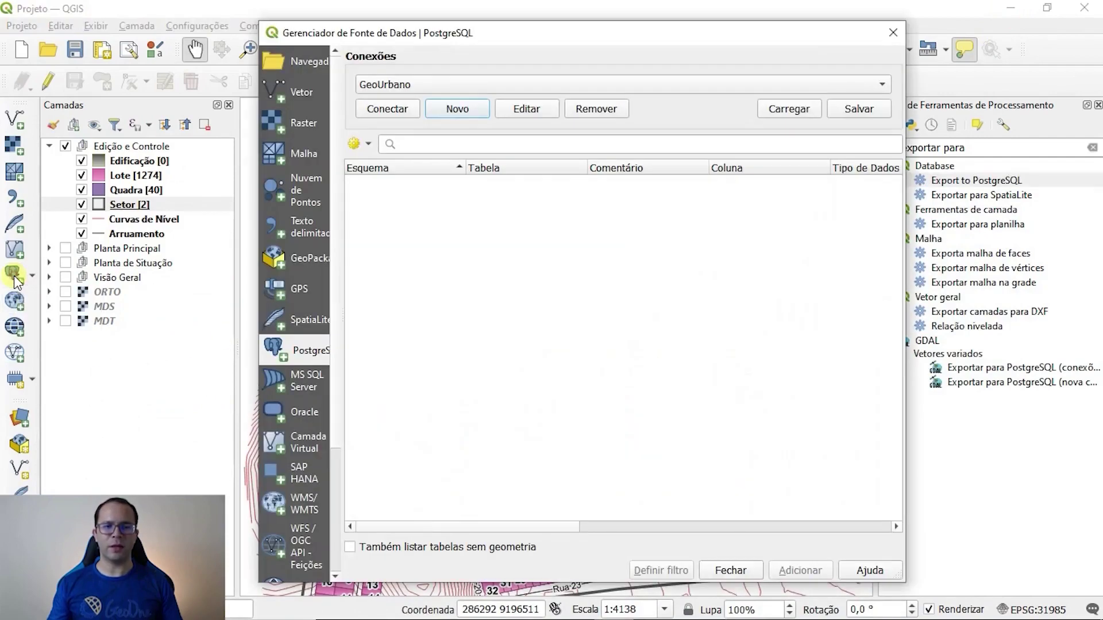
click(381, 110)
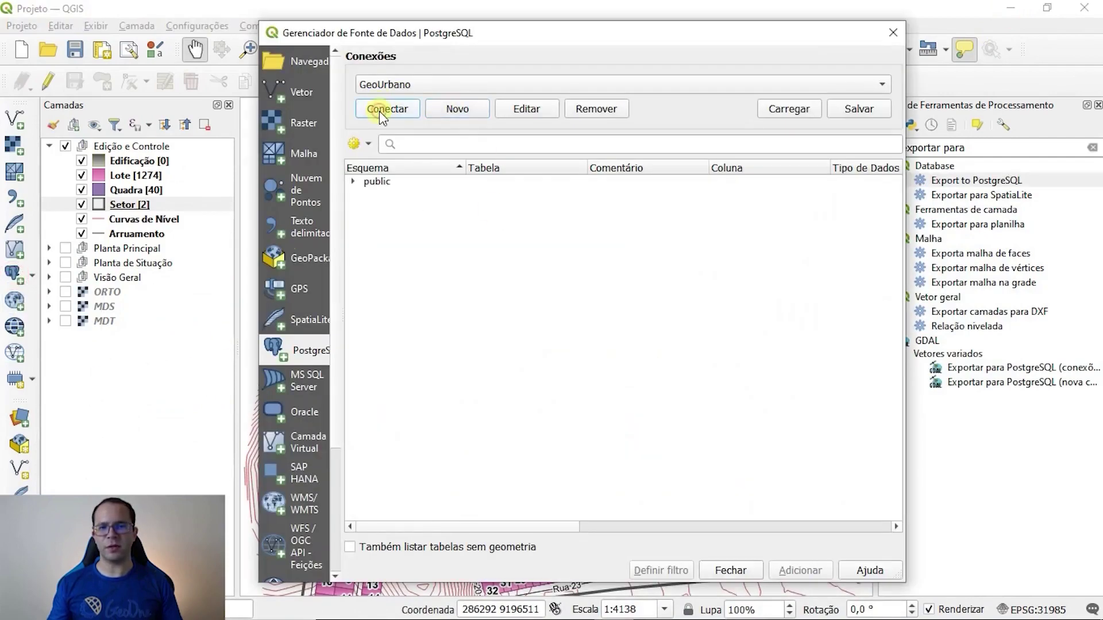
click(353, 182)
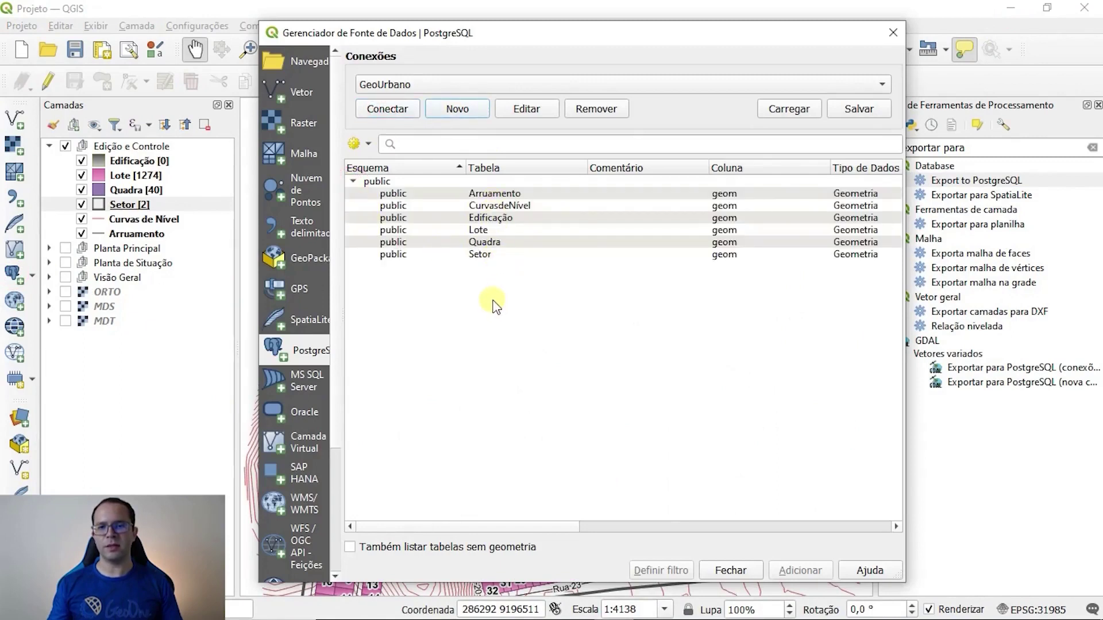
drag(492, 300, 457, 192)
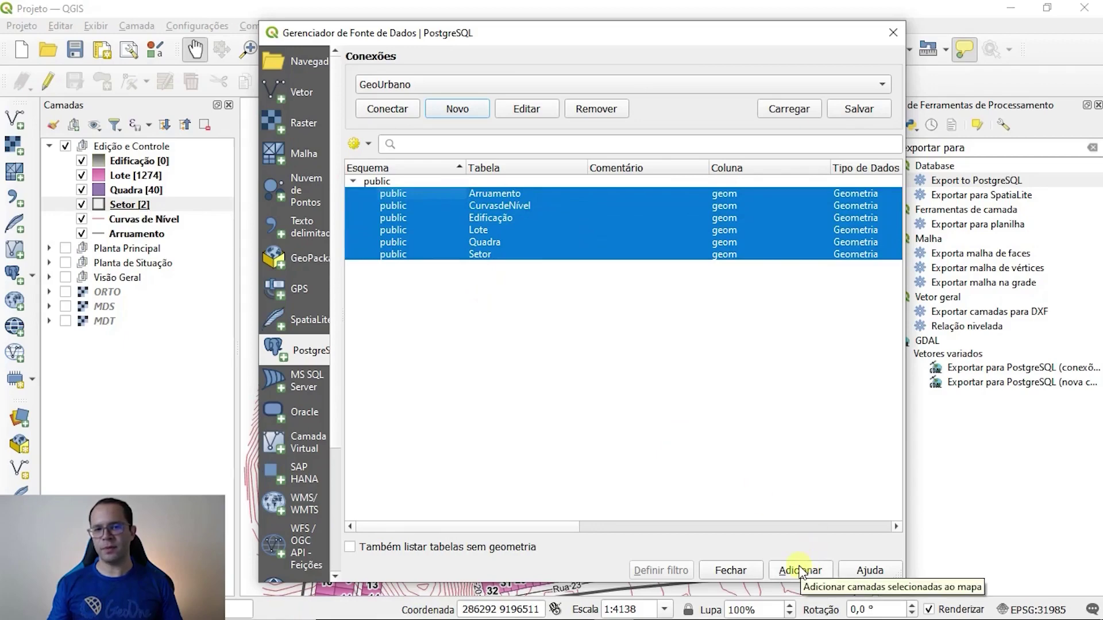
click(894, 33)
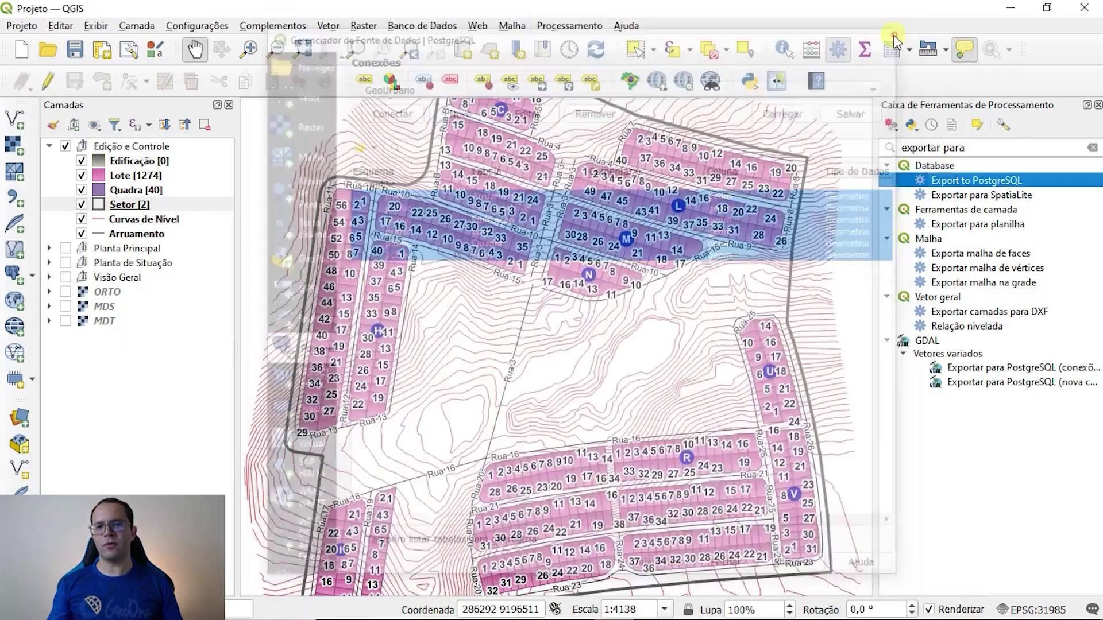
Open the DB Manager, expand the public schema of the GeoUrbano PostGIS connection, and inspect the Arruamento table.
click(431, 26)
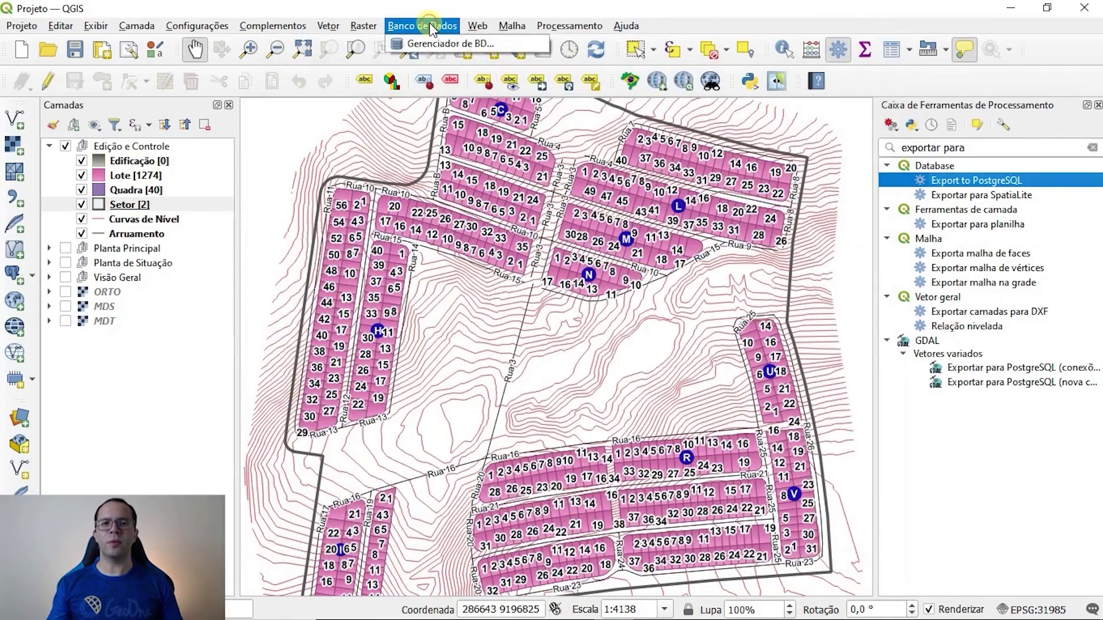
click(446, 42)
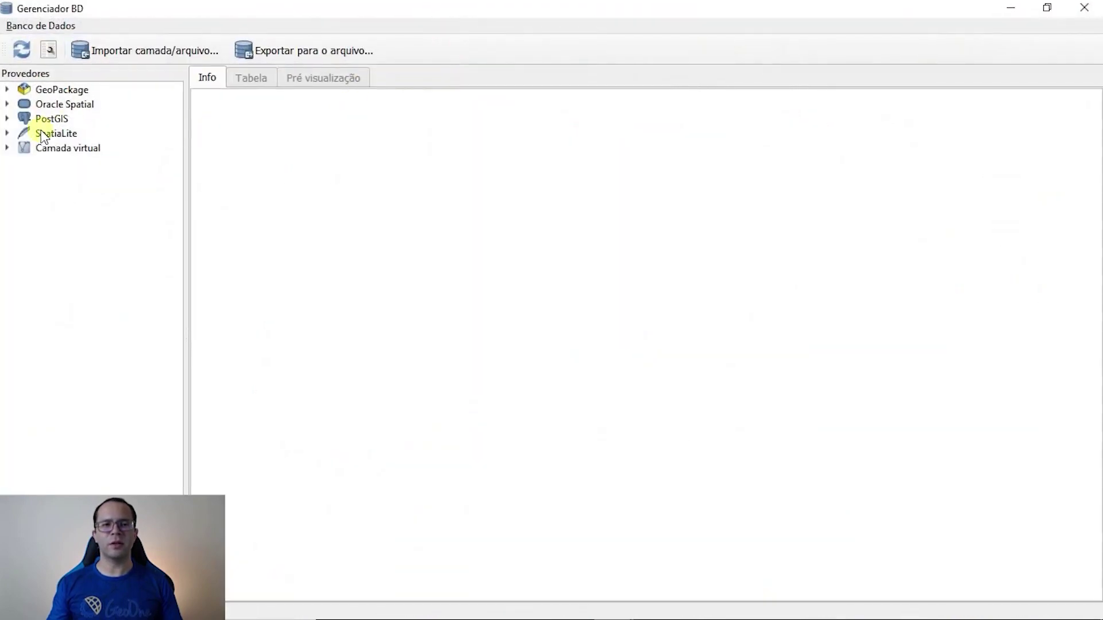
click(7, 119)
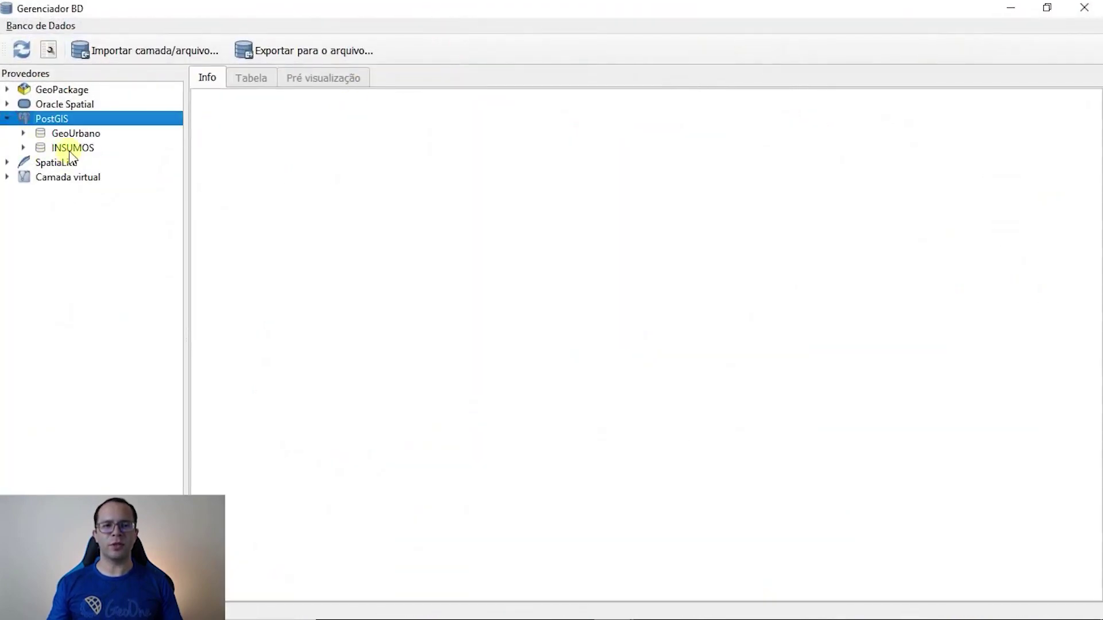
click(23, 134)
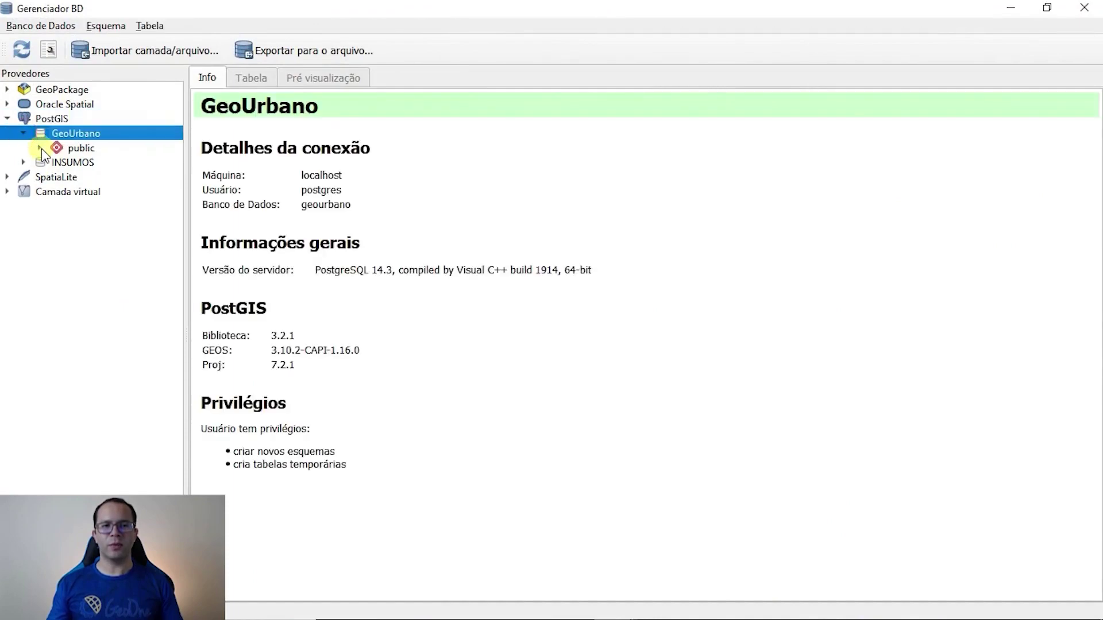
click(42, 148)
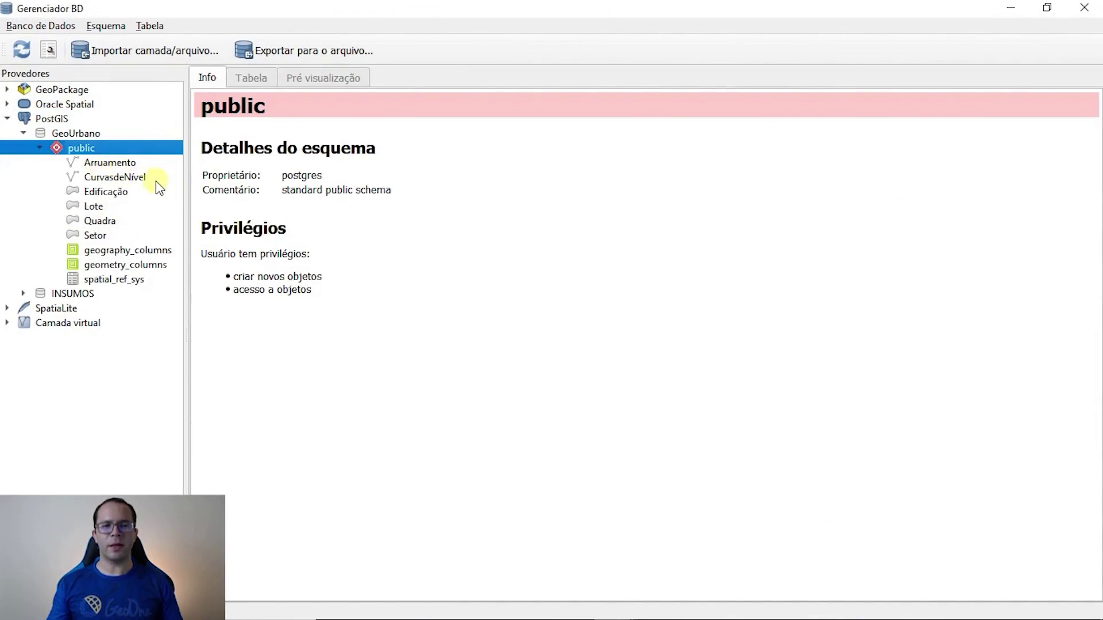
right_click(98, 166)
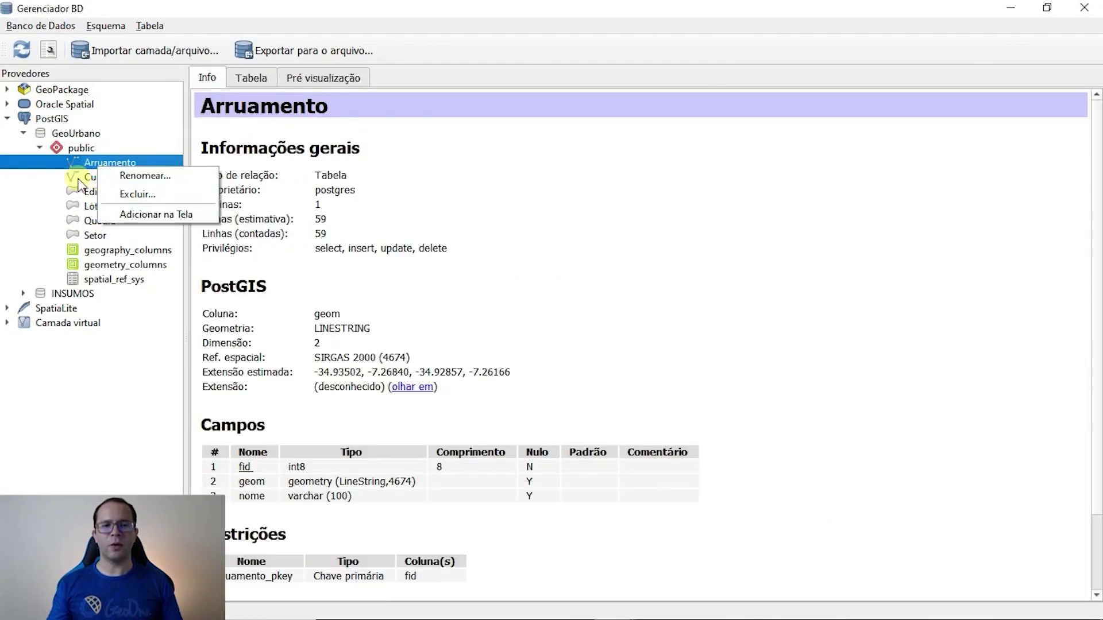
Add the Lote table from GeoUrbano to the map and move the new layer to the top of the Edição e Controle group.
click(86, 208)
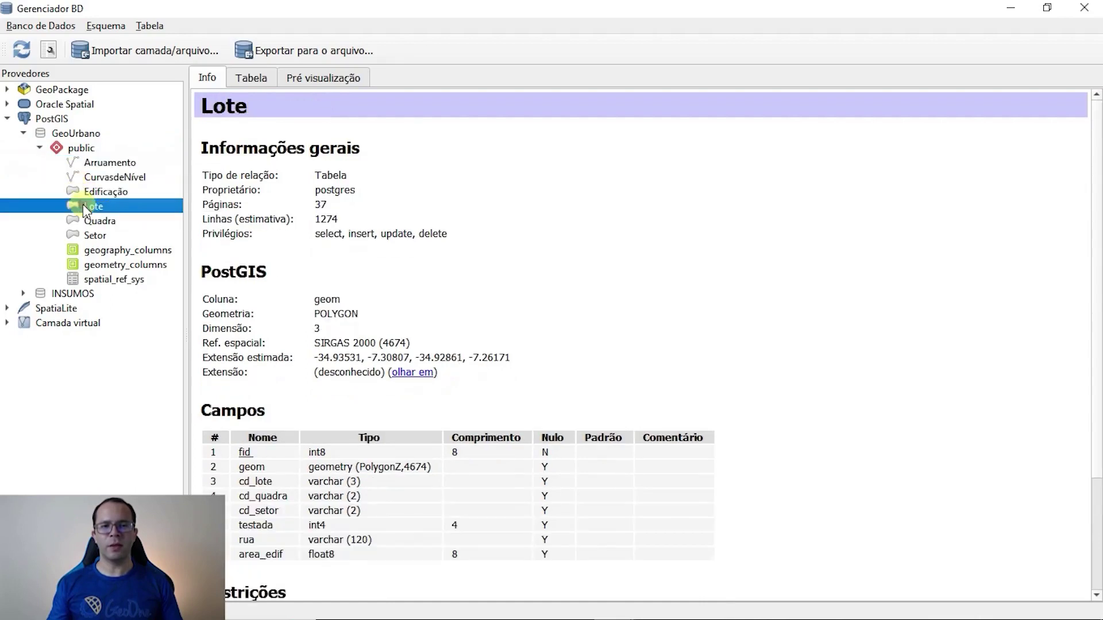
click(1011, 8)
drag(127, 205, 164, 147)
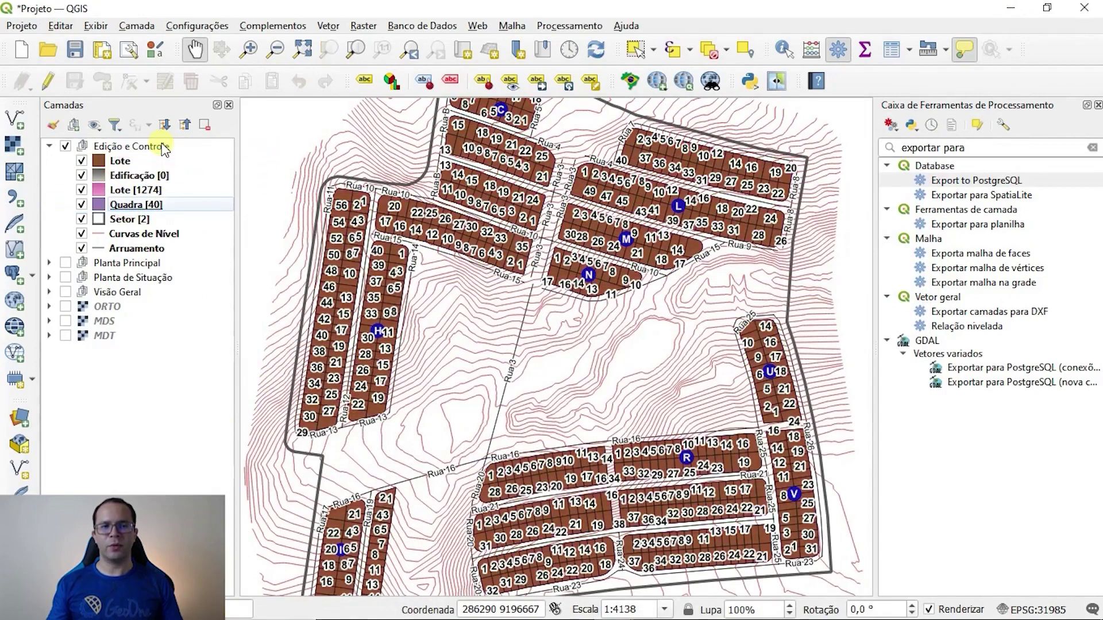
scroll(338, 229, up, 2)
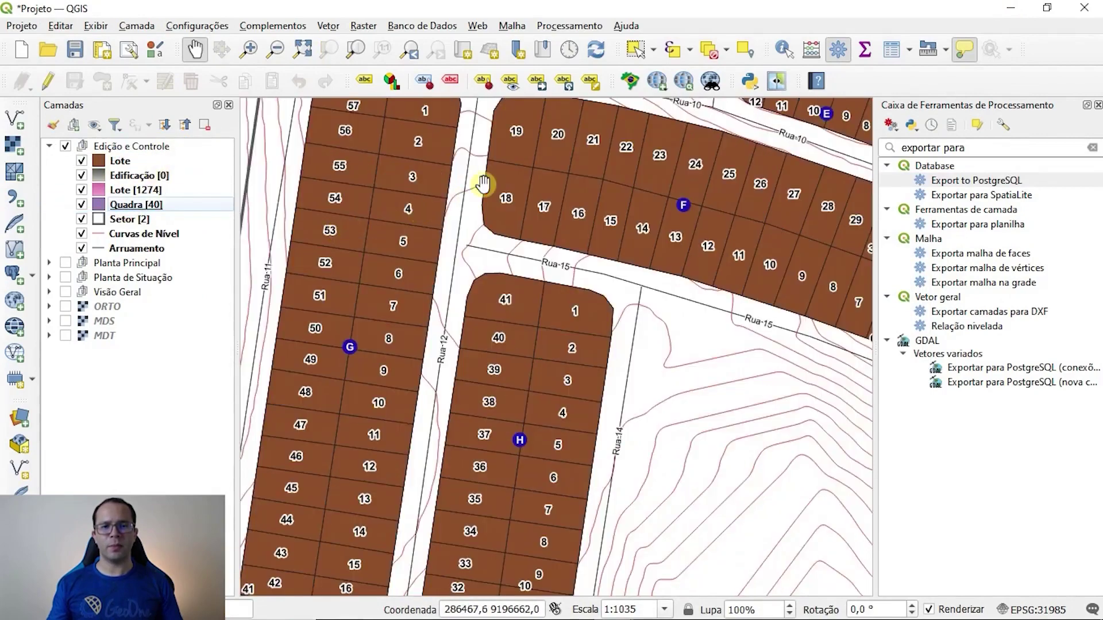